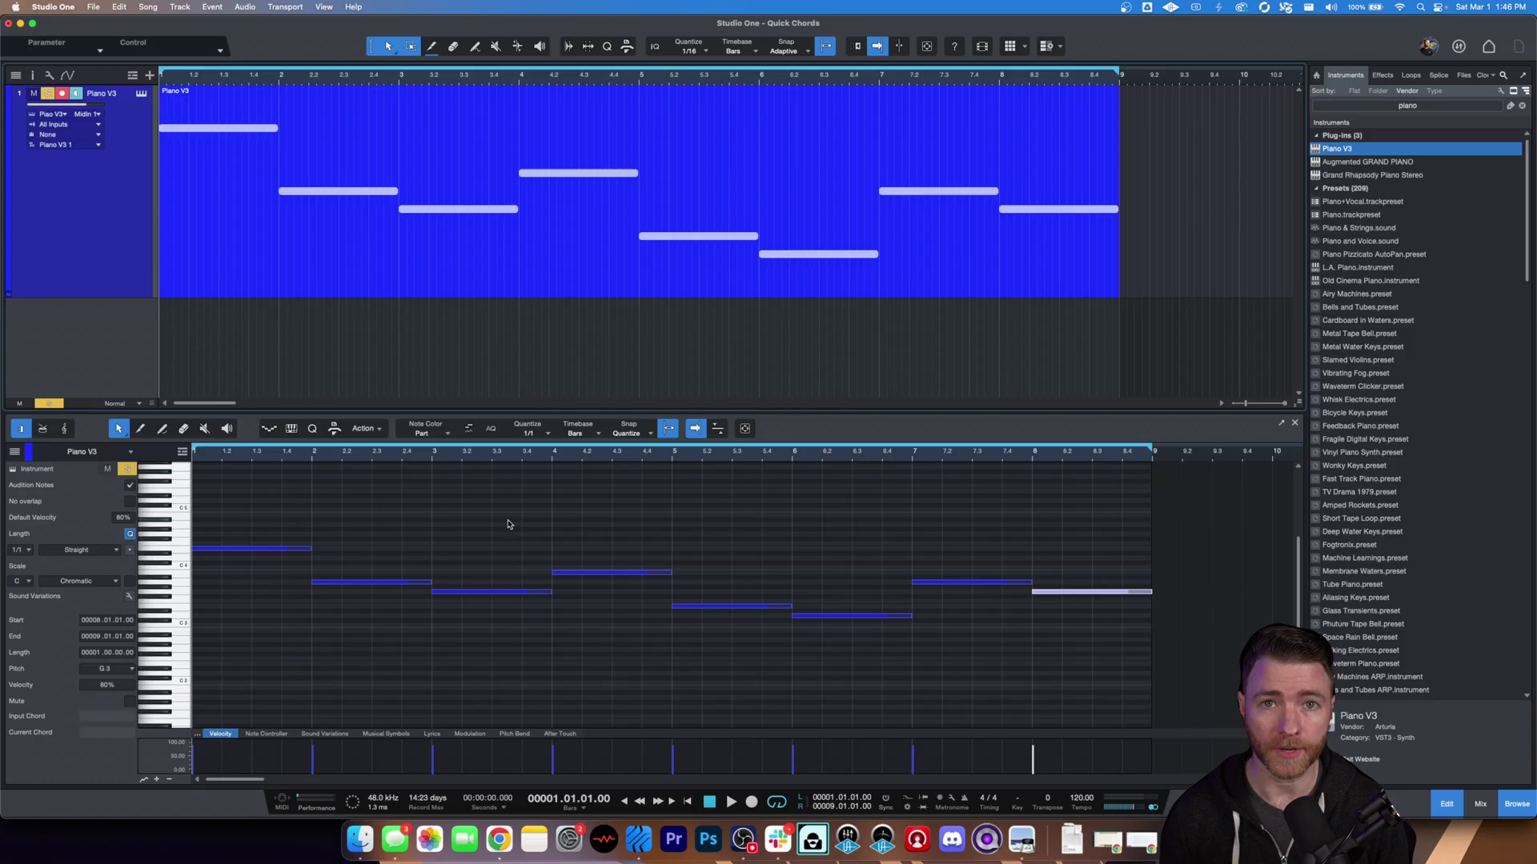
- Listen to the piano melody, then select its first note at bar 1
key("space")
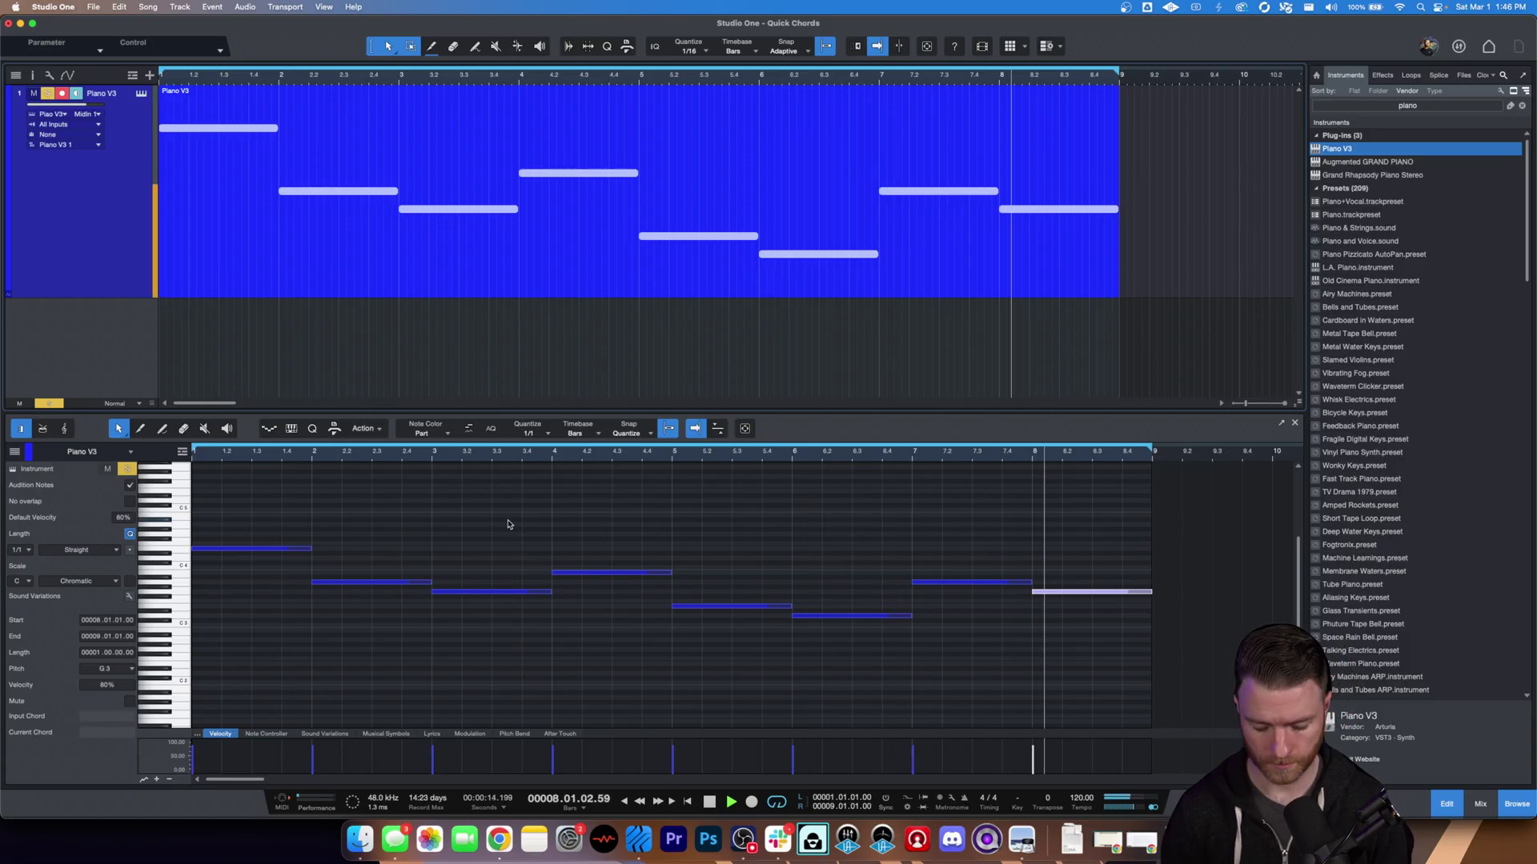
key("space")
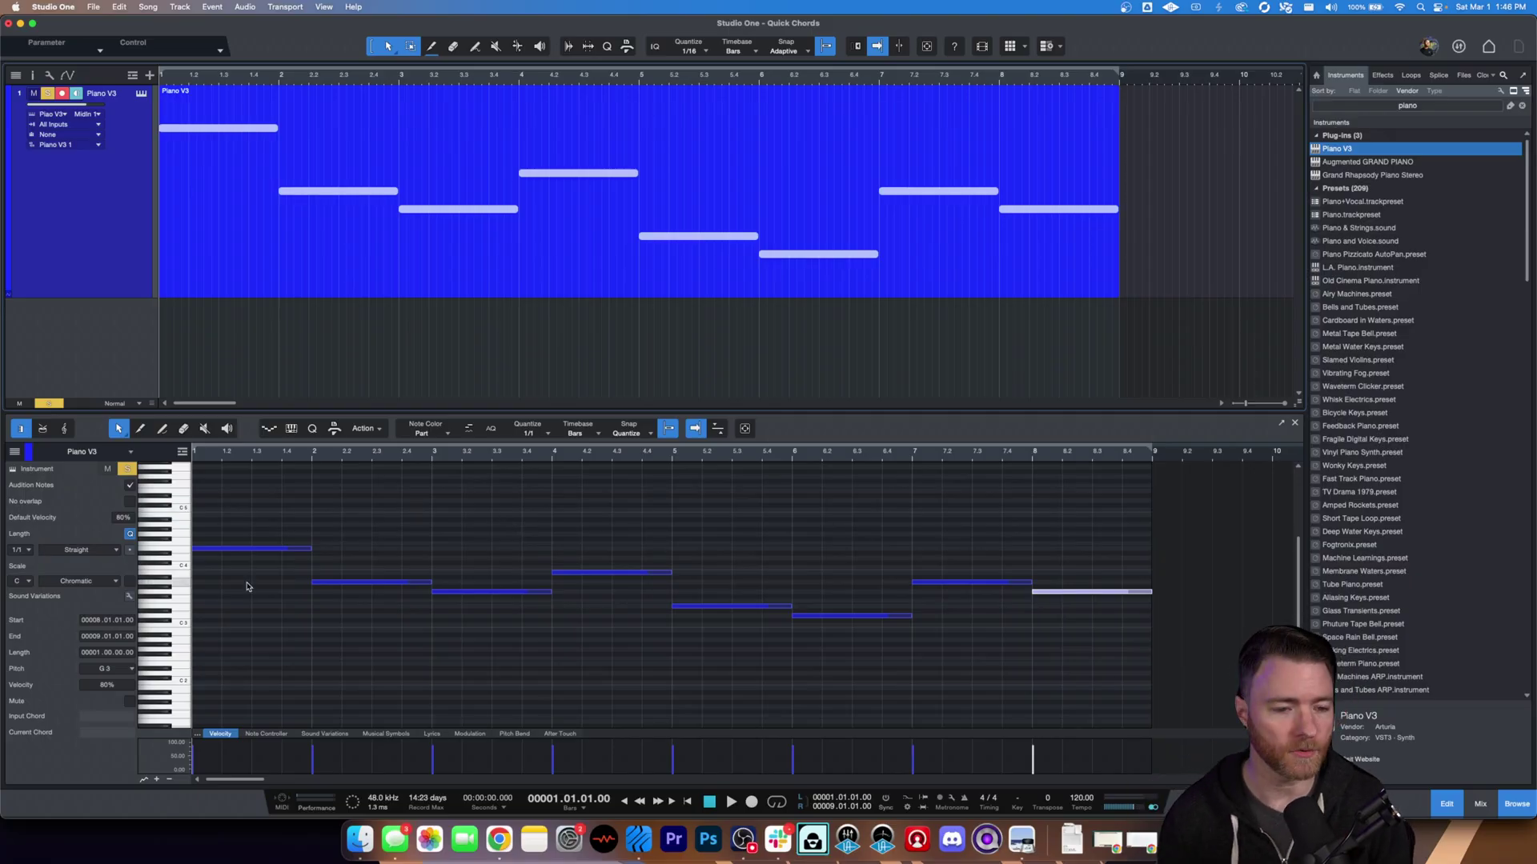
left_click(253, 548)
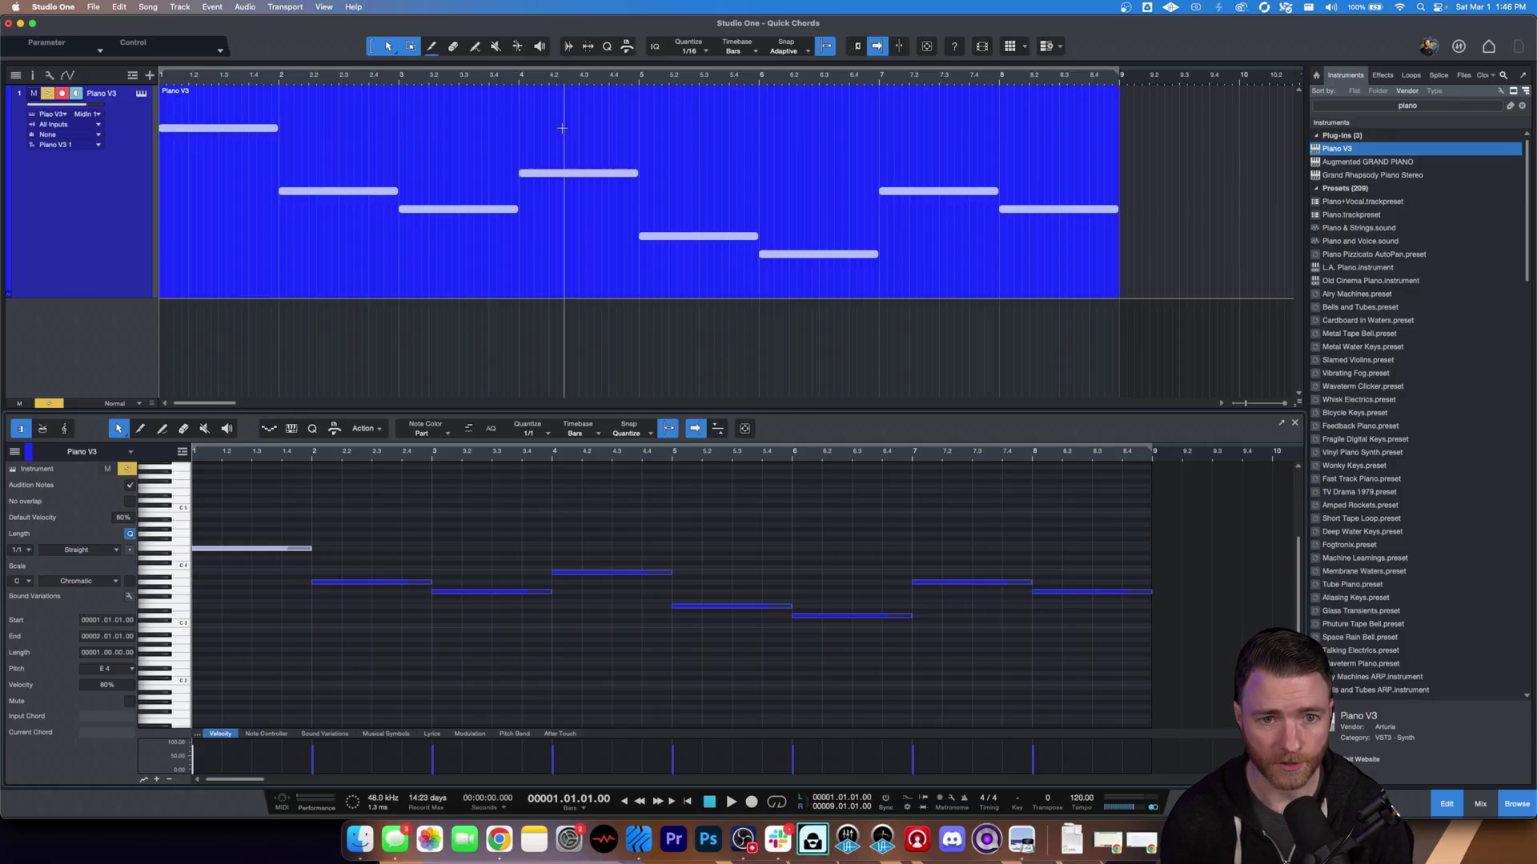
- Show the Music Editing macros and browse the Transpose and Pitch options
left_click(334, 429)
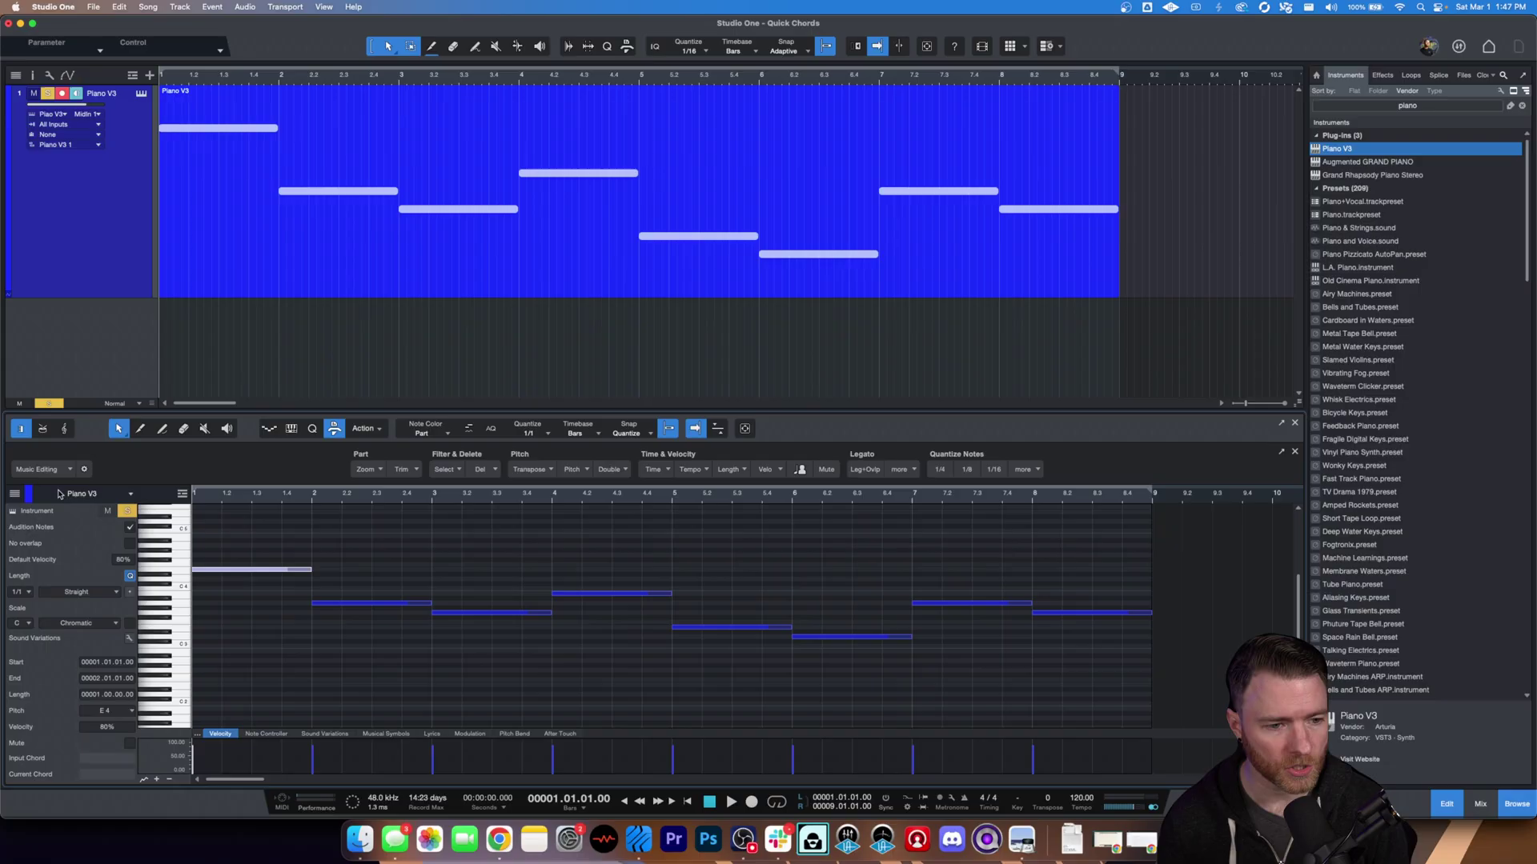
left_click(71, 470)
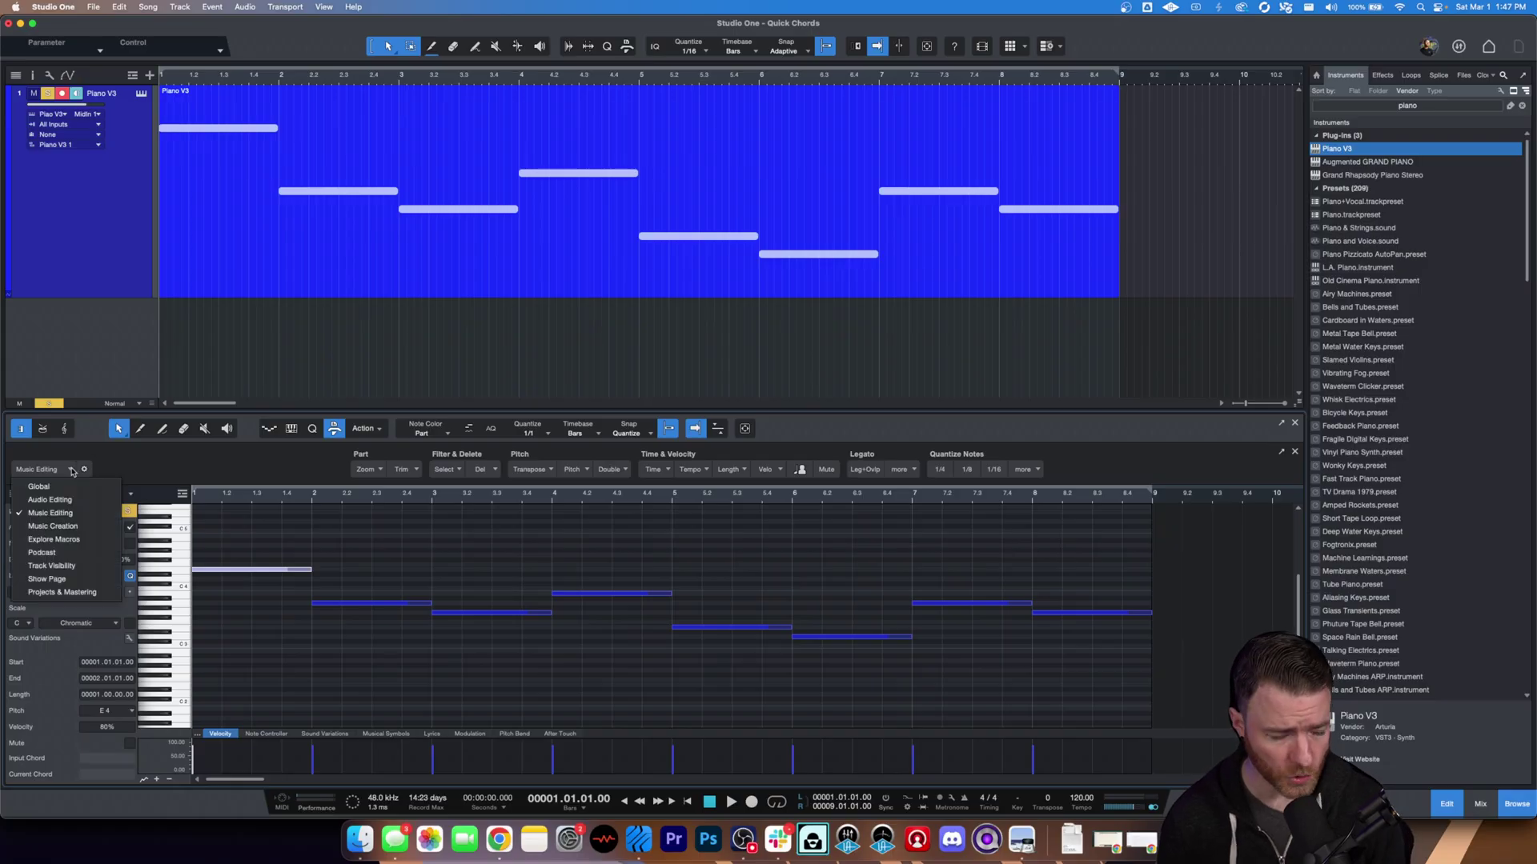
left_click(74, 517)
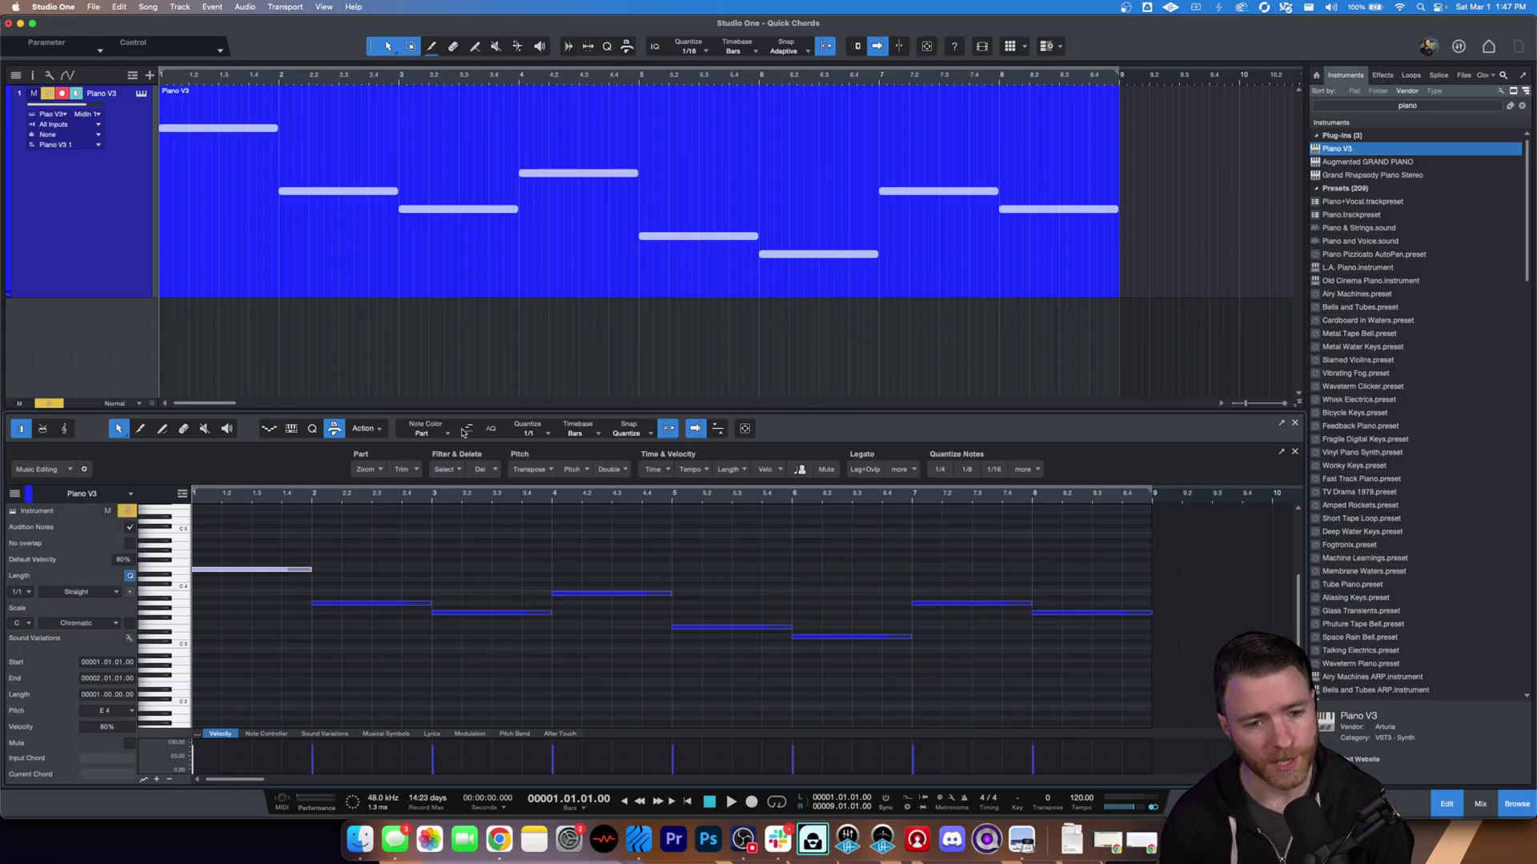
left_click(550, 473)
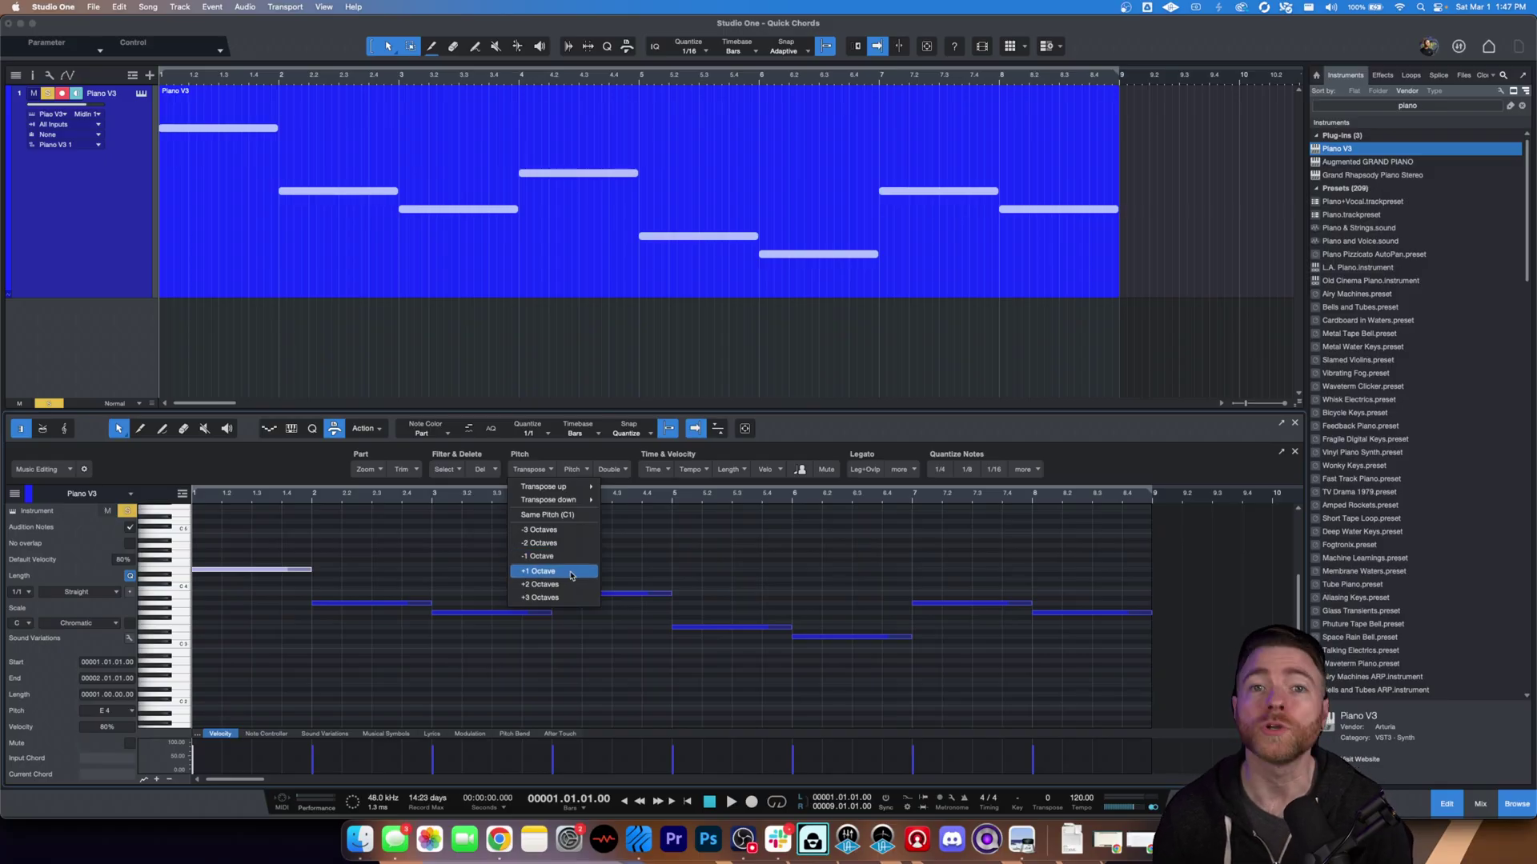
left_click(582, 469)
left_click(586, 471)
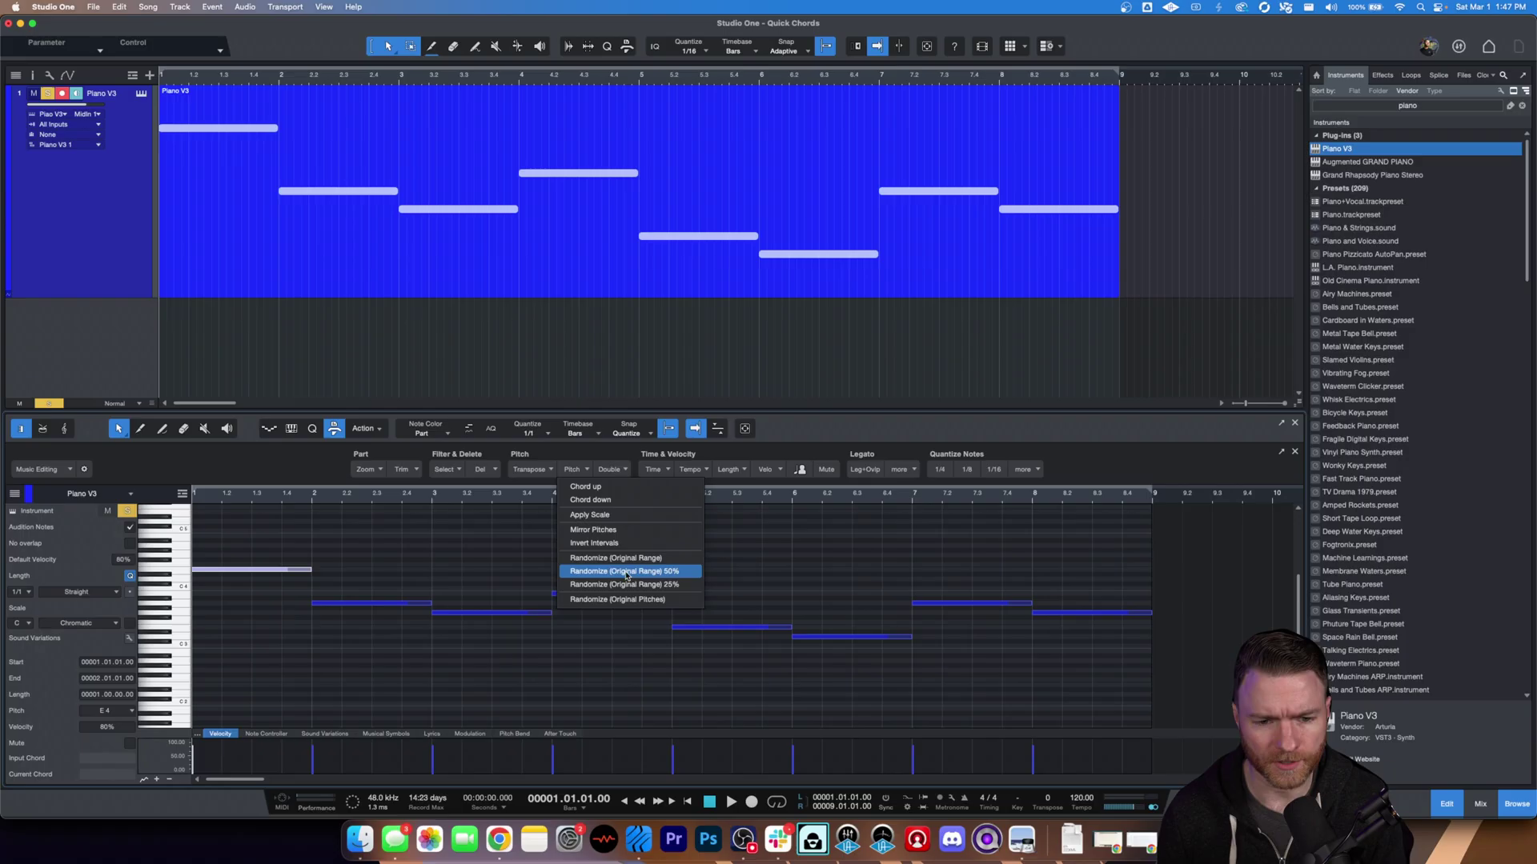
- Replace the bar-1 note with a four-note Major 7th chord from the Double > Create Chord menu
left_click(627, 470)
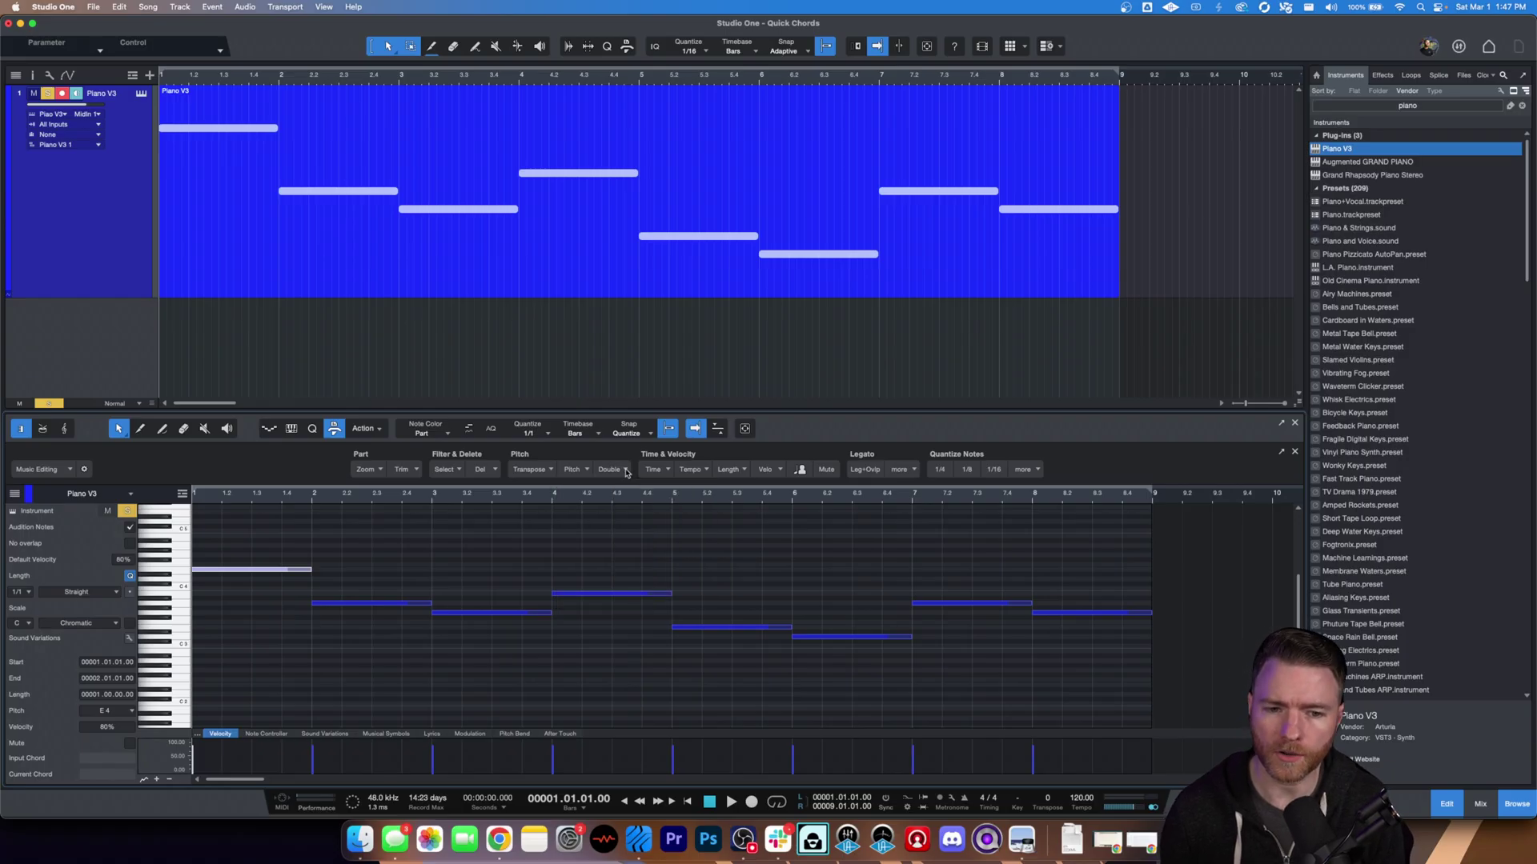
left_click(625, 472)
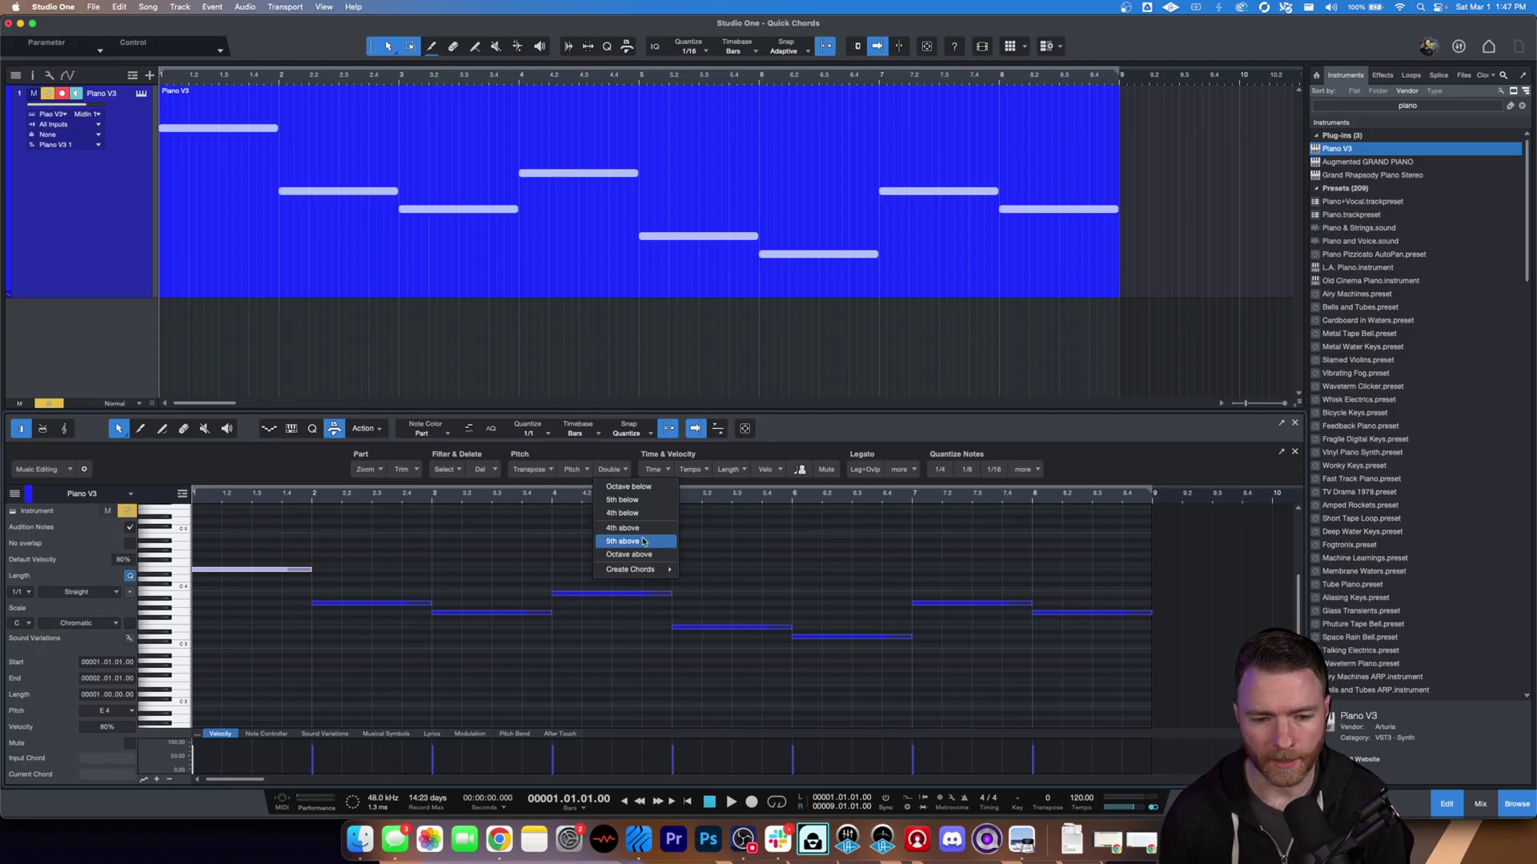
mouse_move(649, 571)
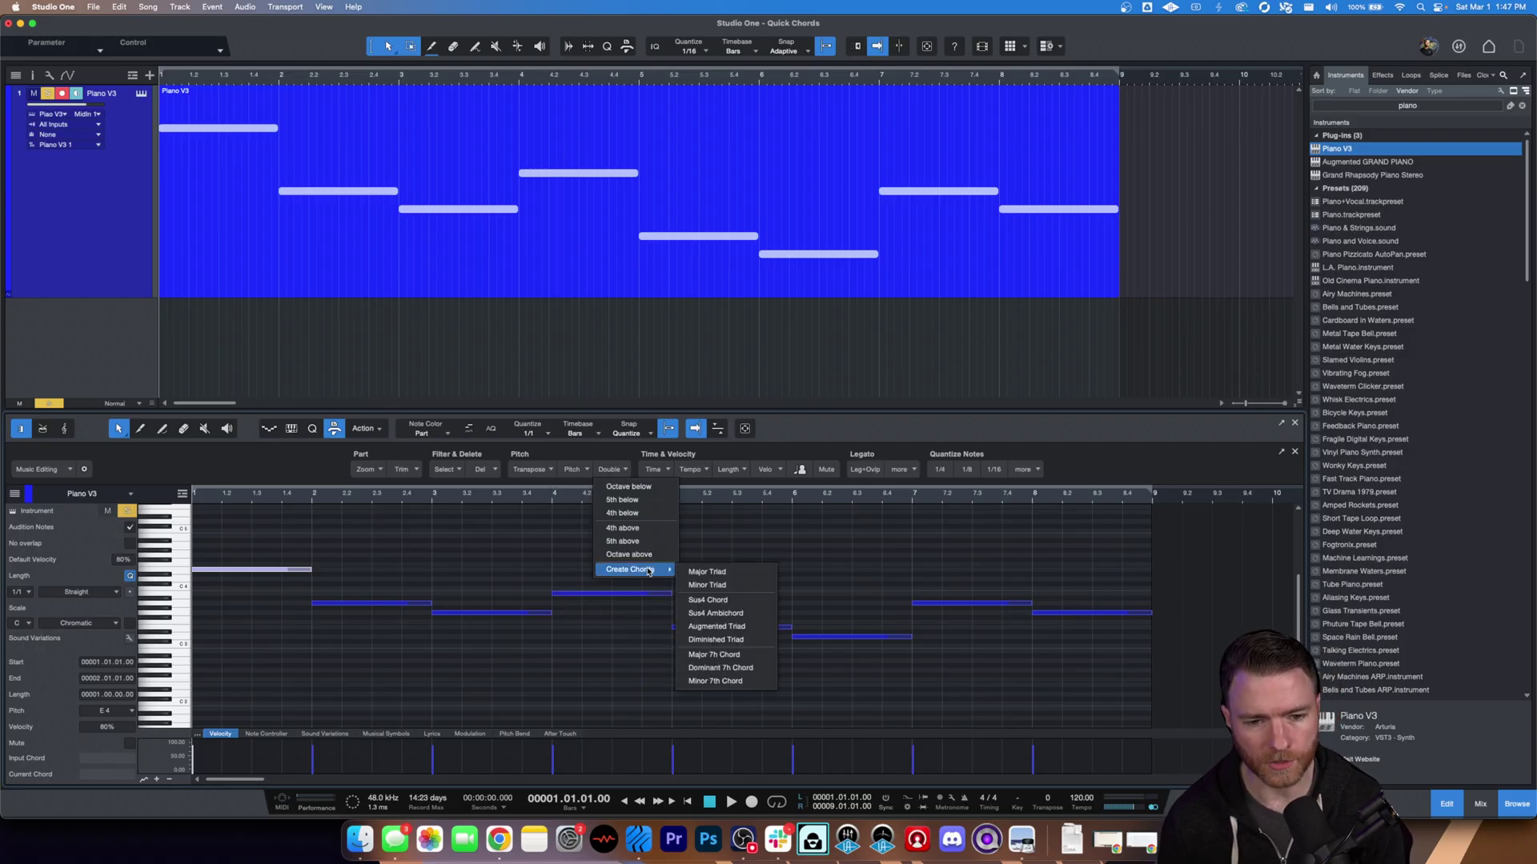
left_click(761, 658)
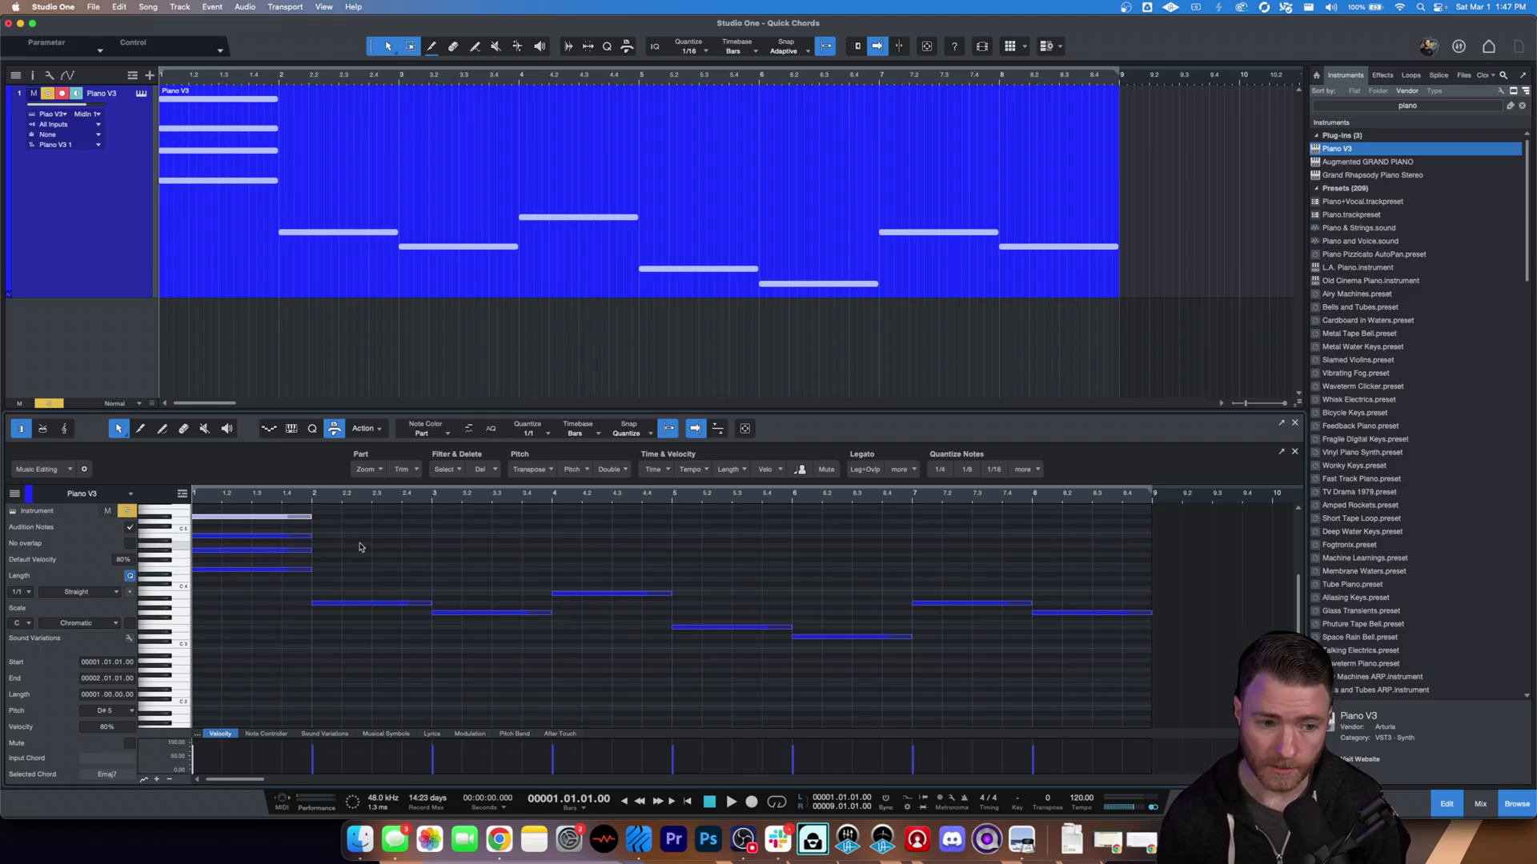
- Listen to the new chord, then transpose all four bar-1 chord notes down one octave
key("space")
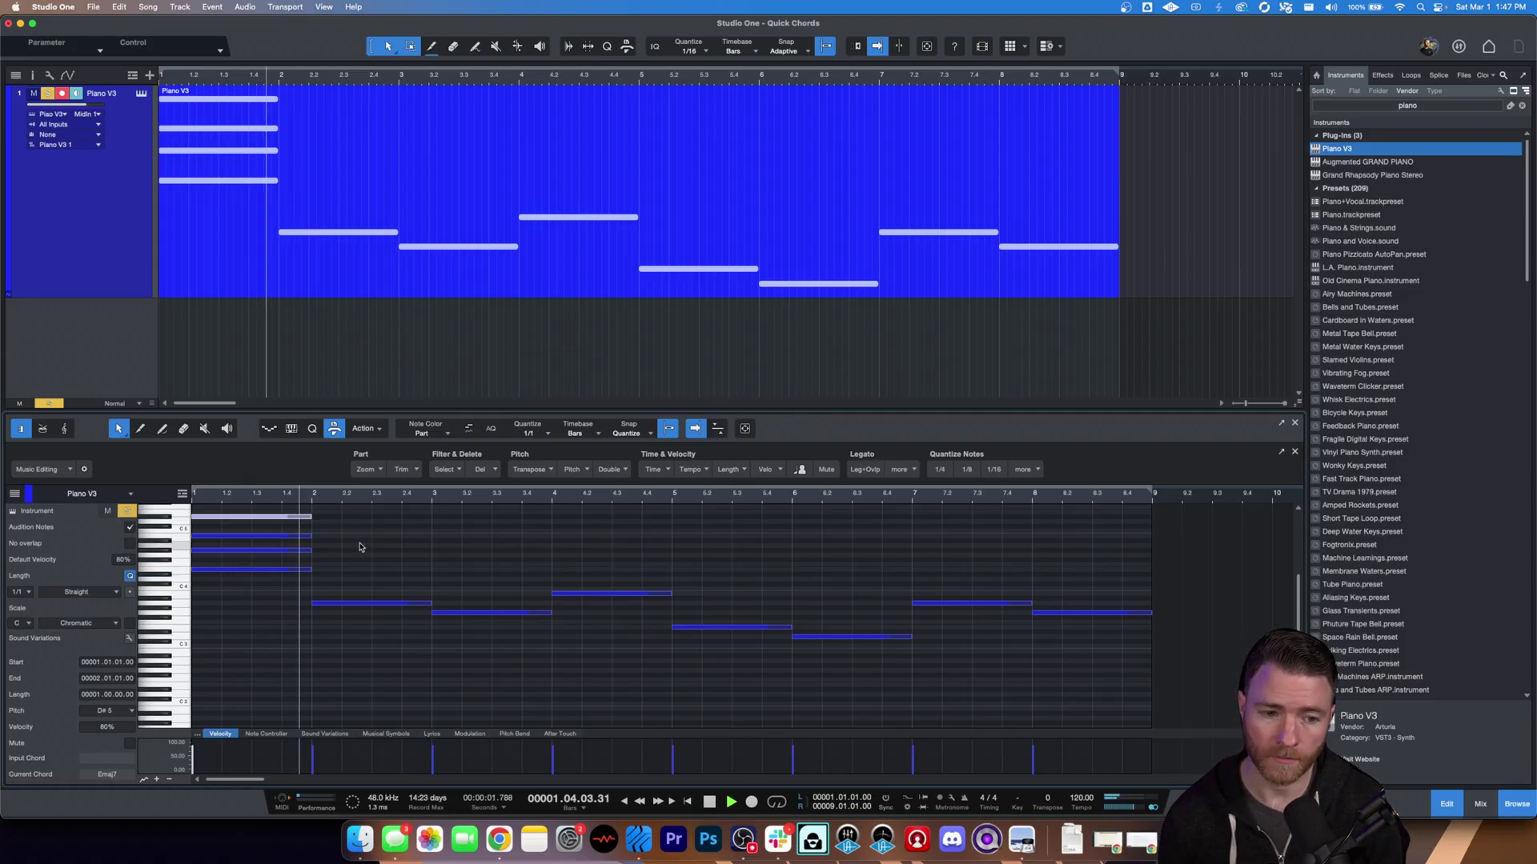
key("space")
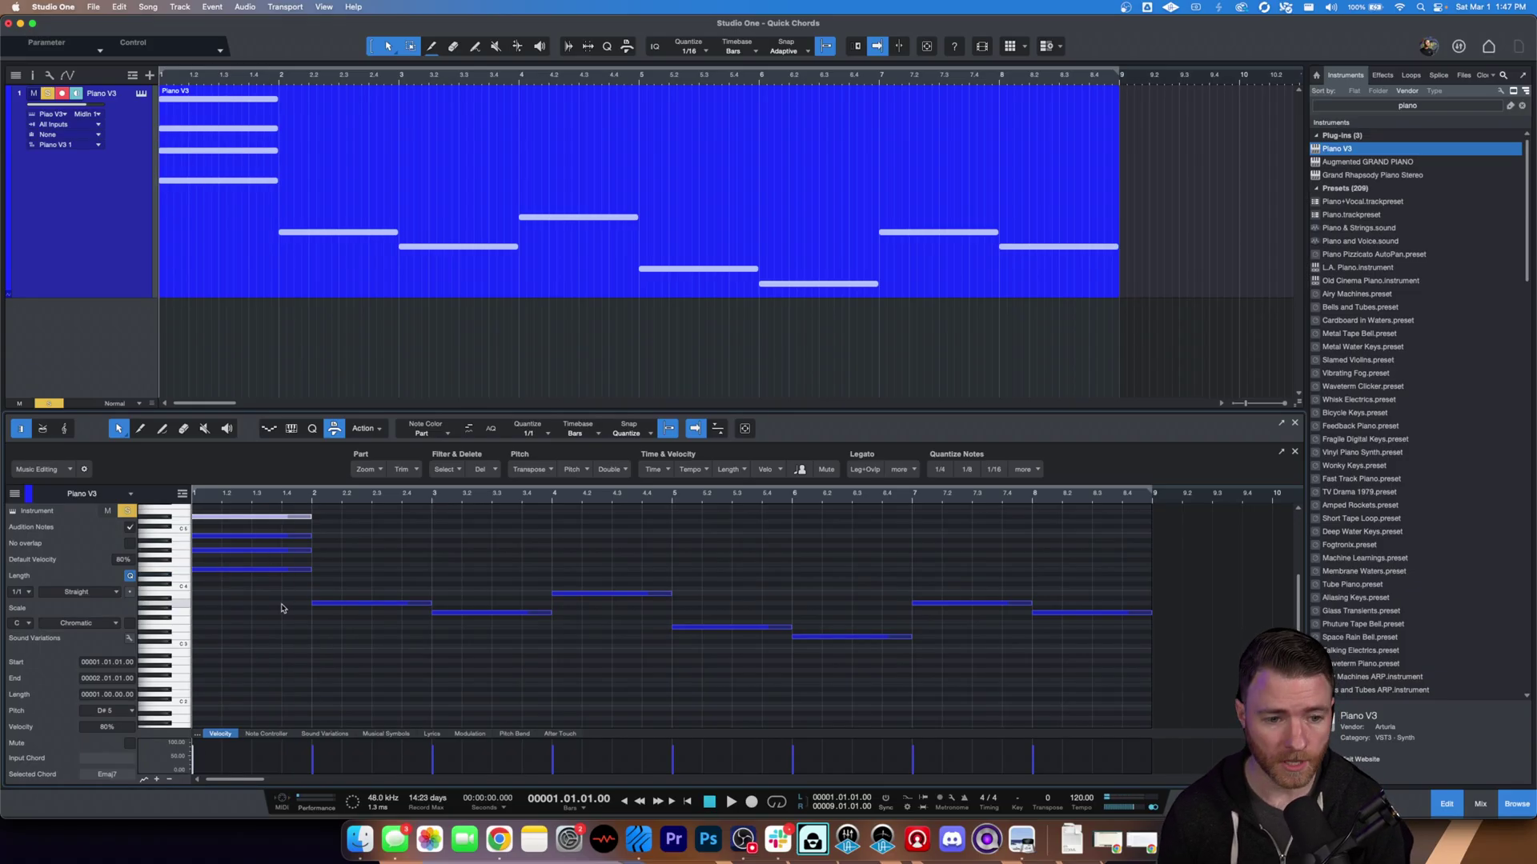
left_click_drag(285, 603, 226, 471)
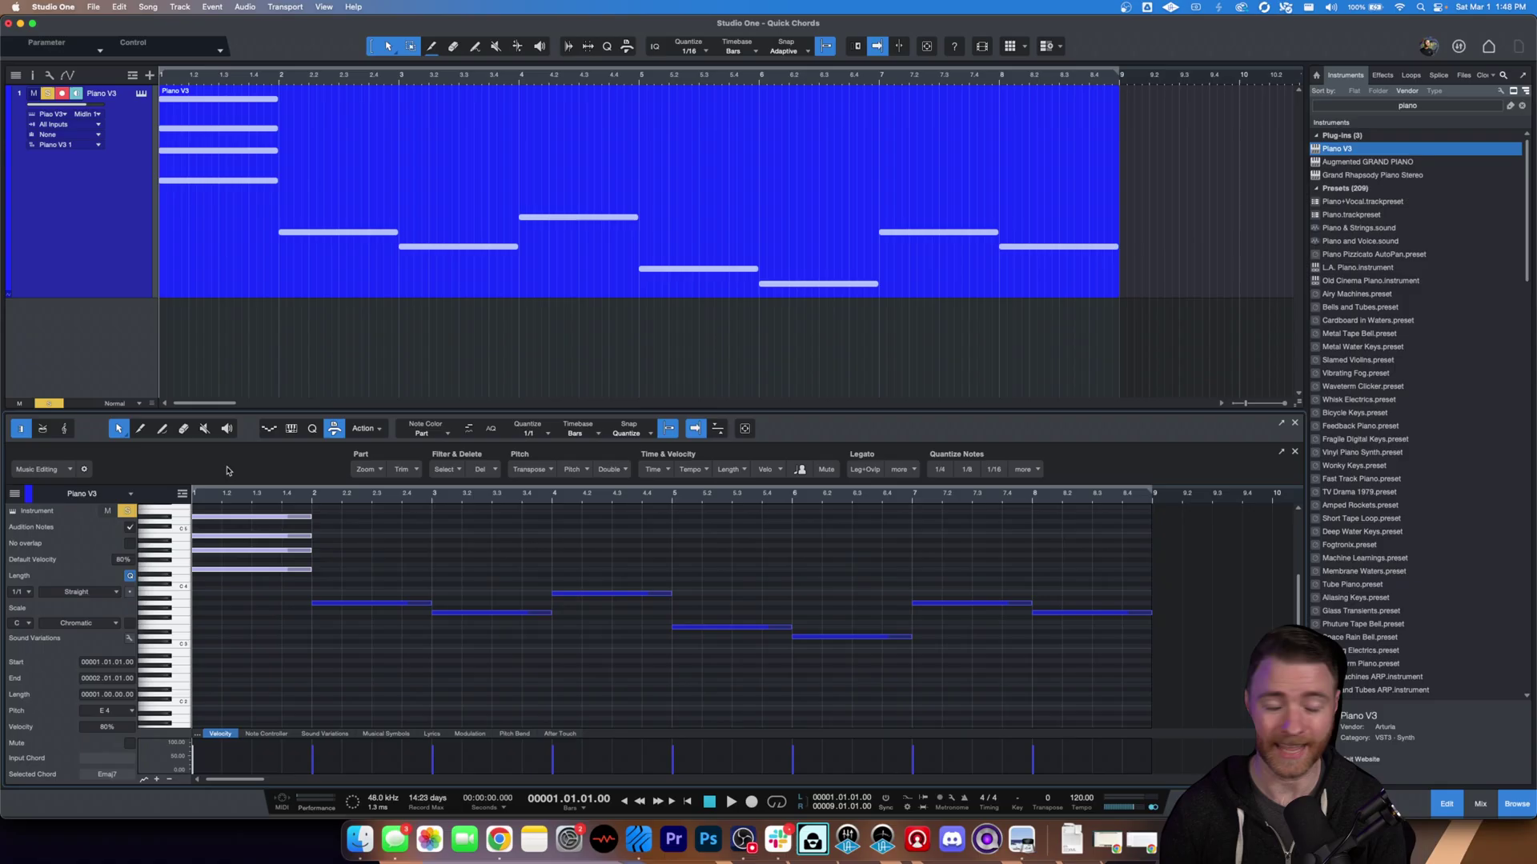
key("shift+Down")
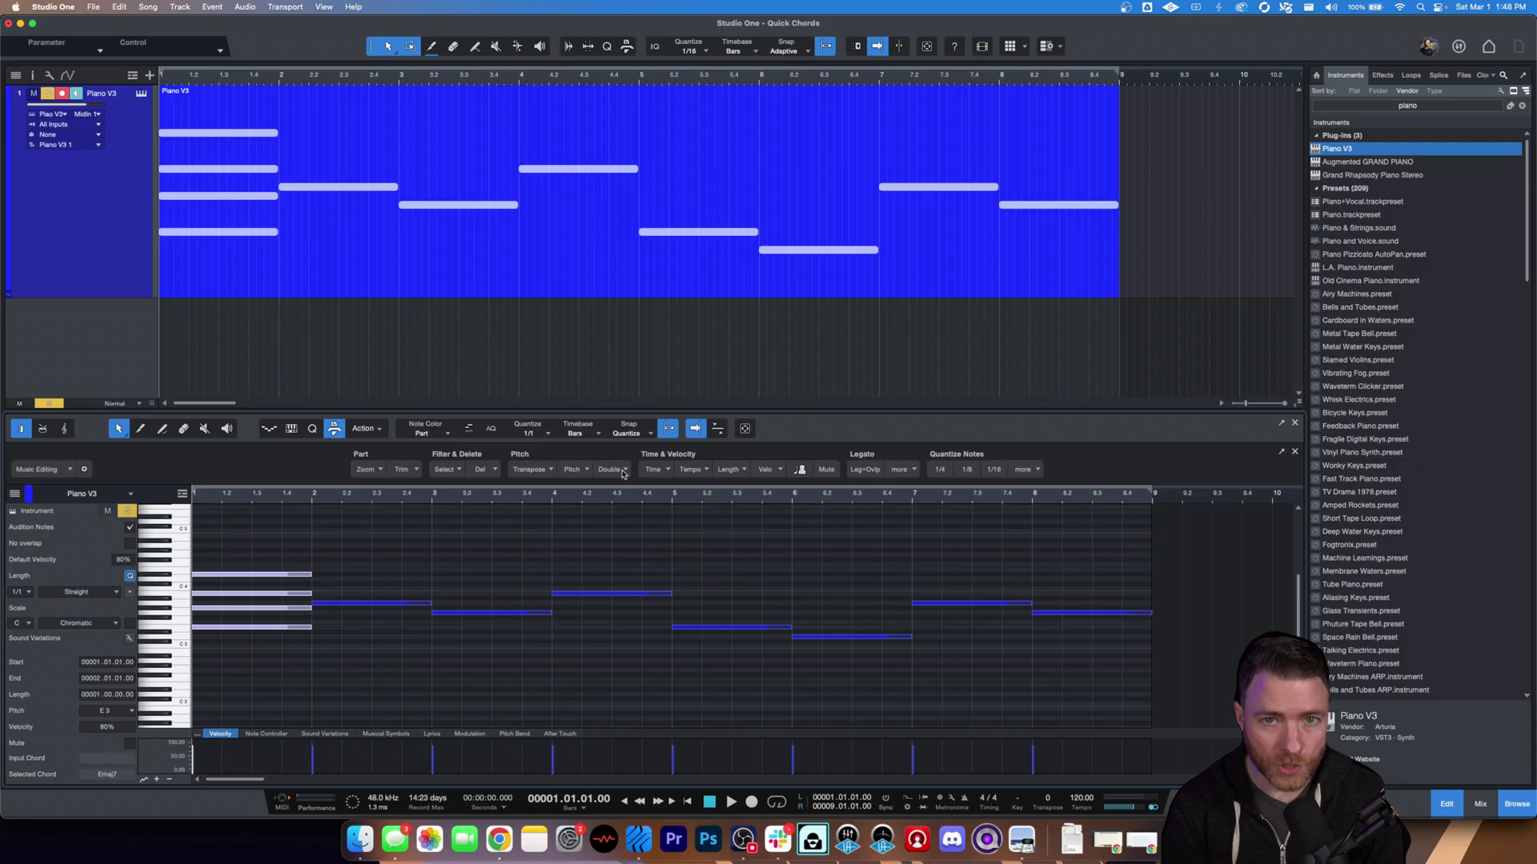
- Open the Keyboard Shortcuts preferences and filter the command list by 'chord'
key("super+comma")
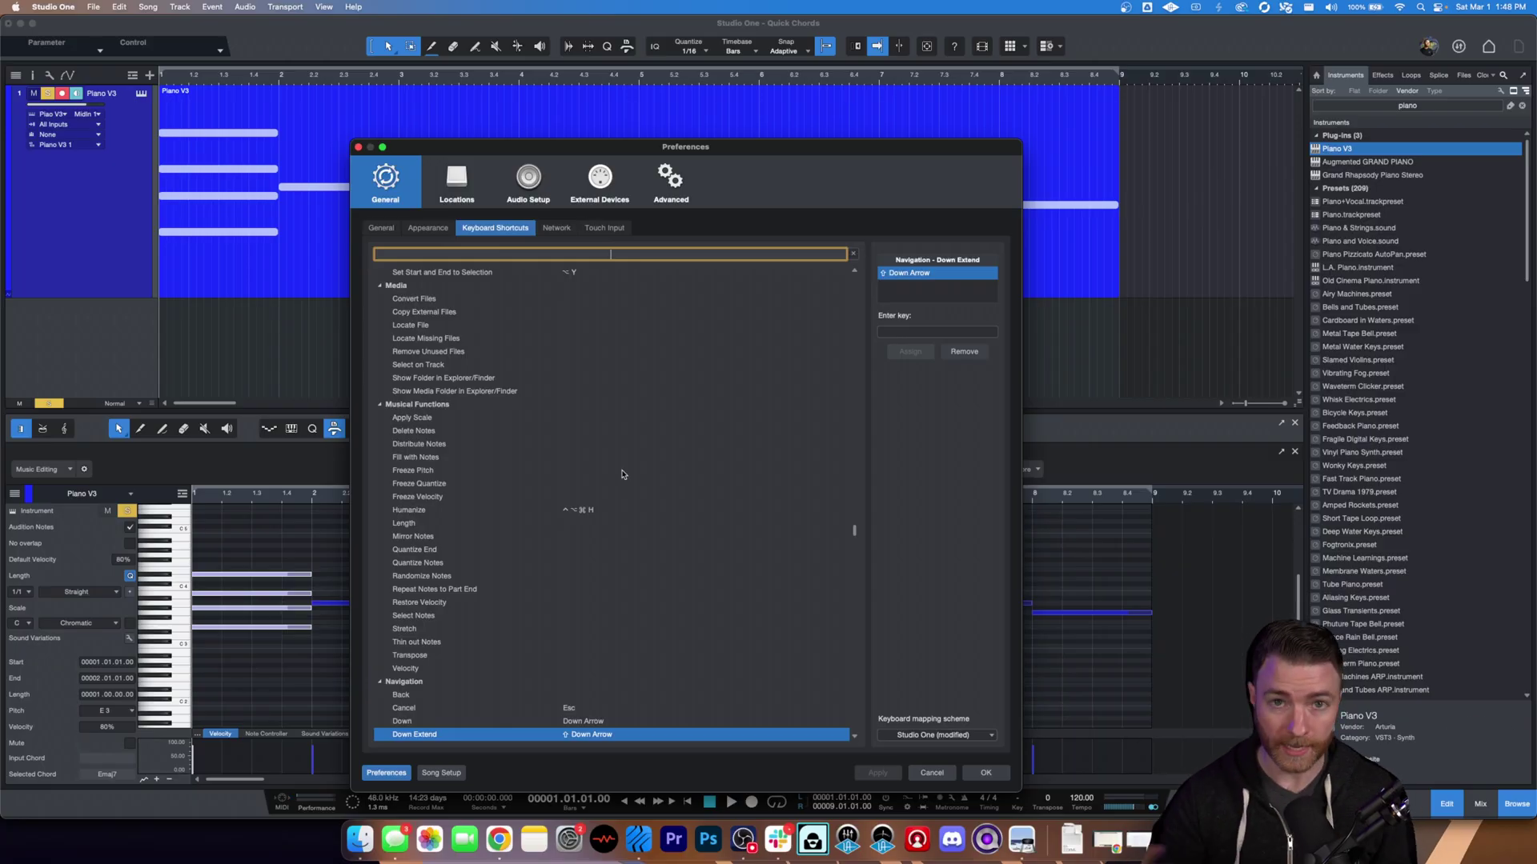
left_click_drag(716, 157, 722, 107)
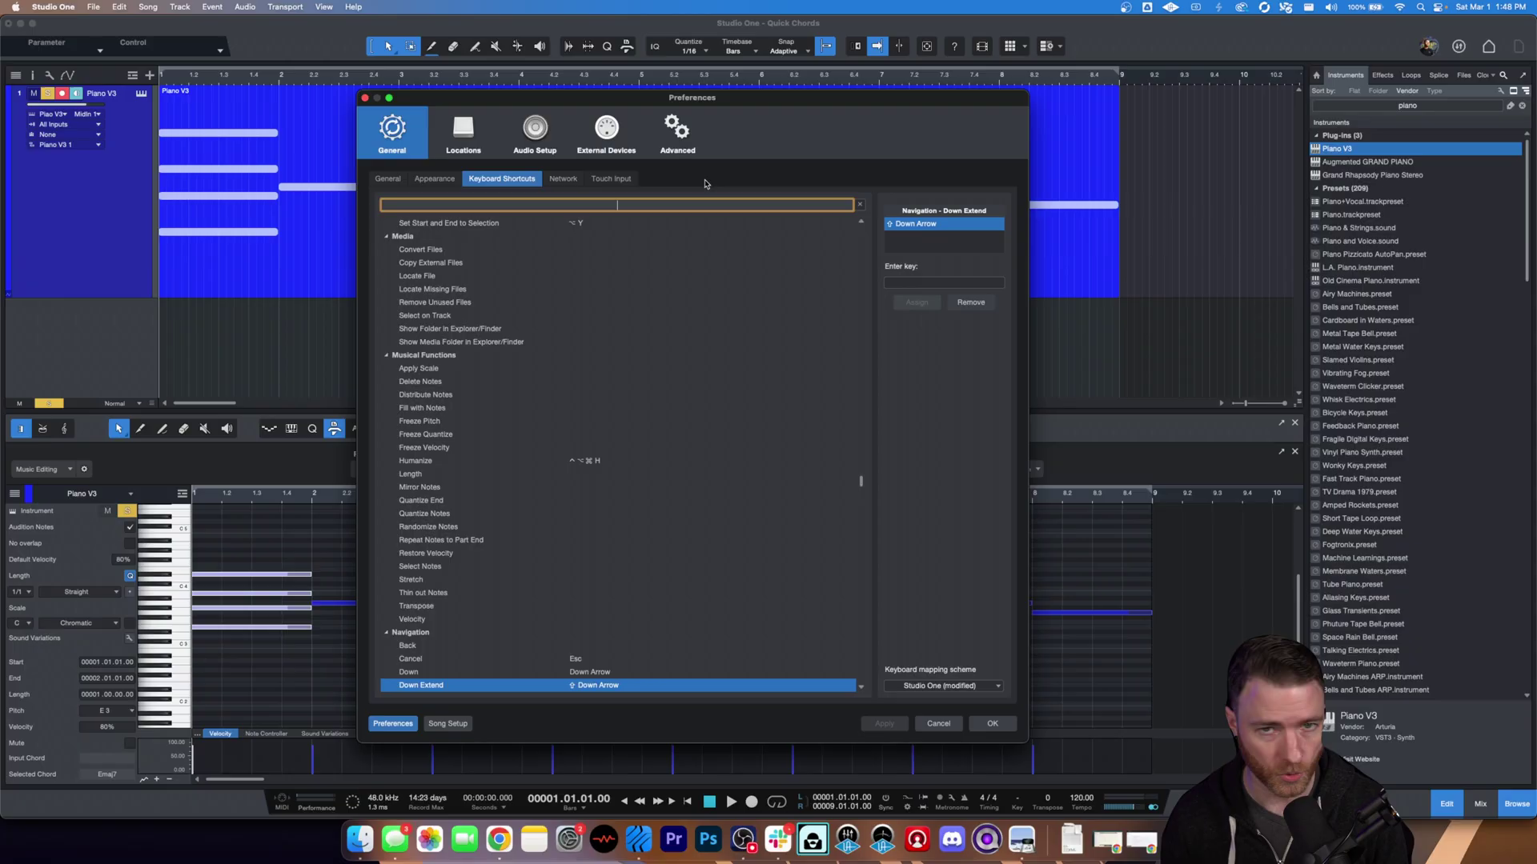
scroll(470, 390, "up", 10)
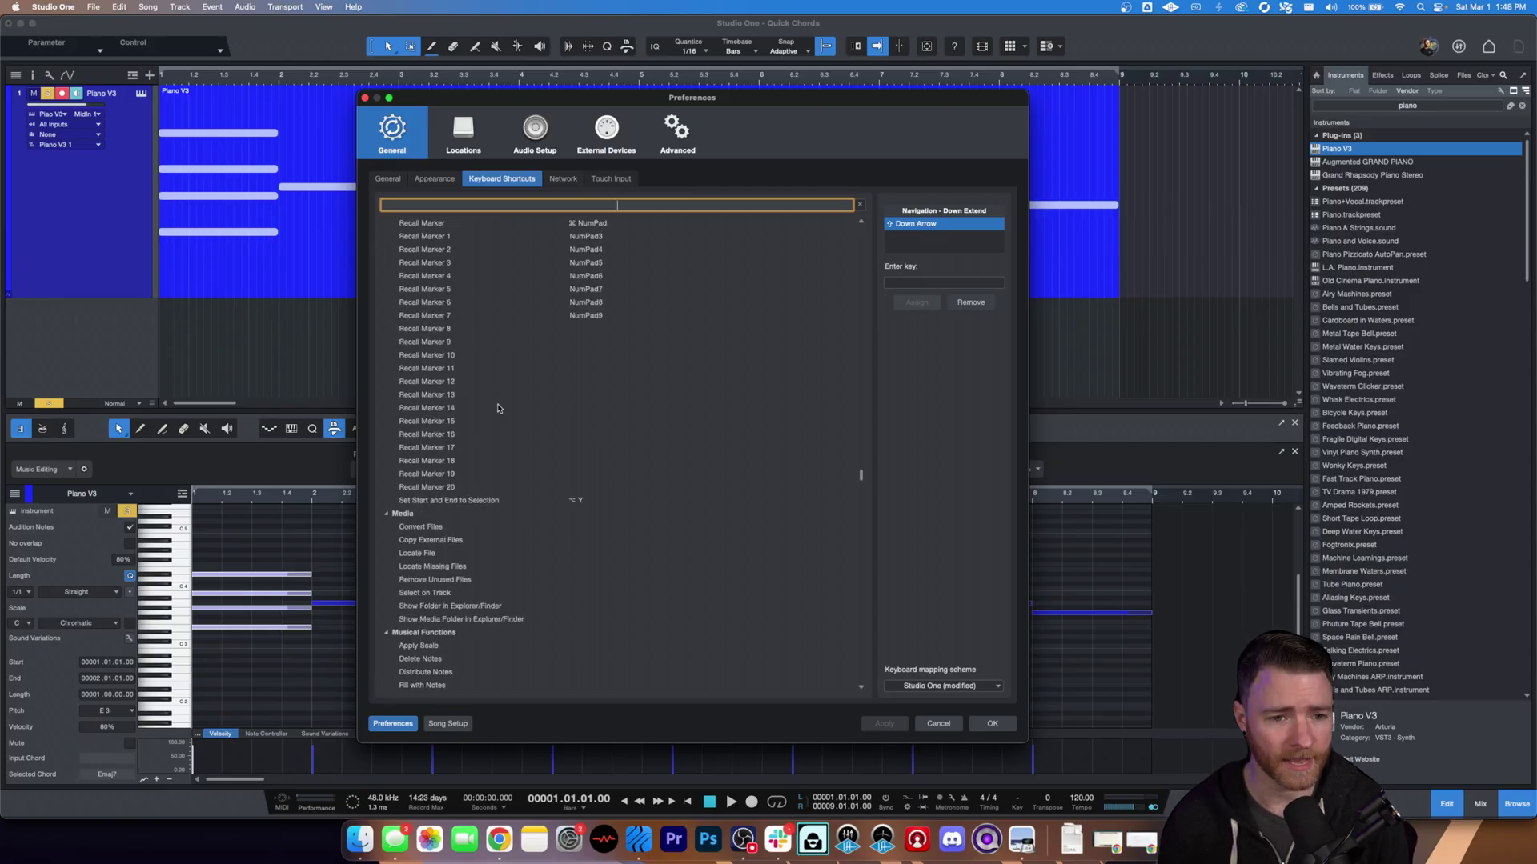
scroll(498, 408, "up", 15)
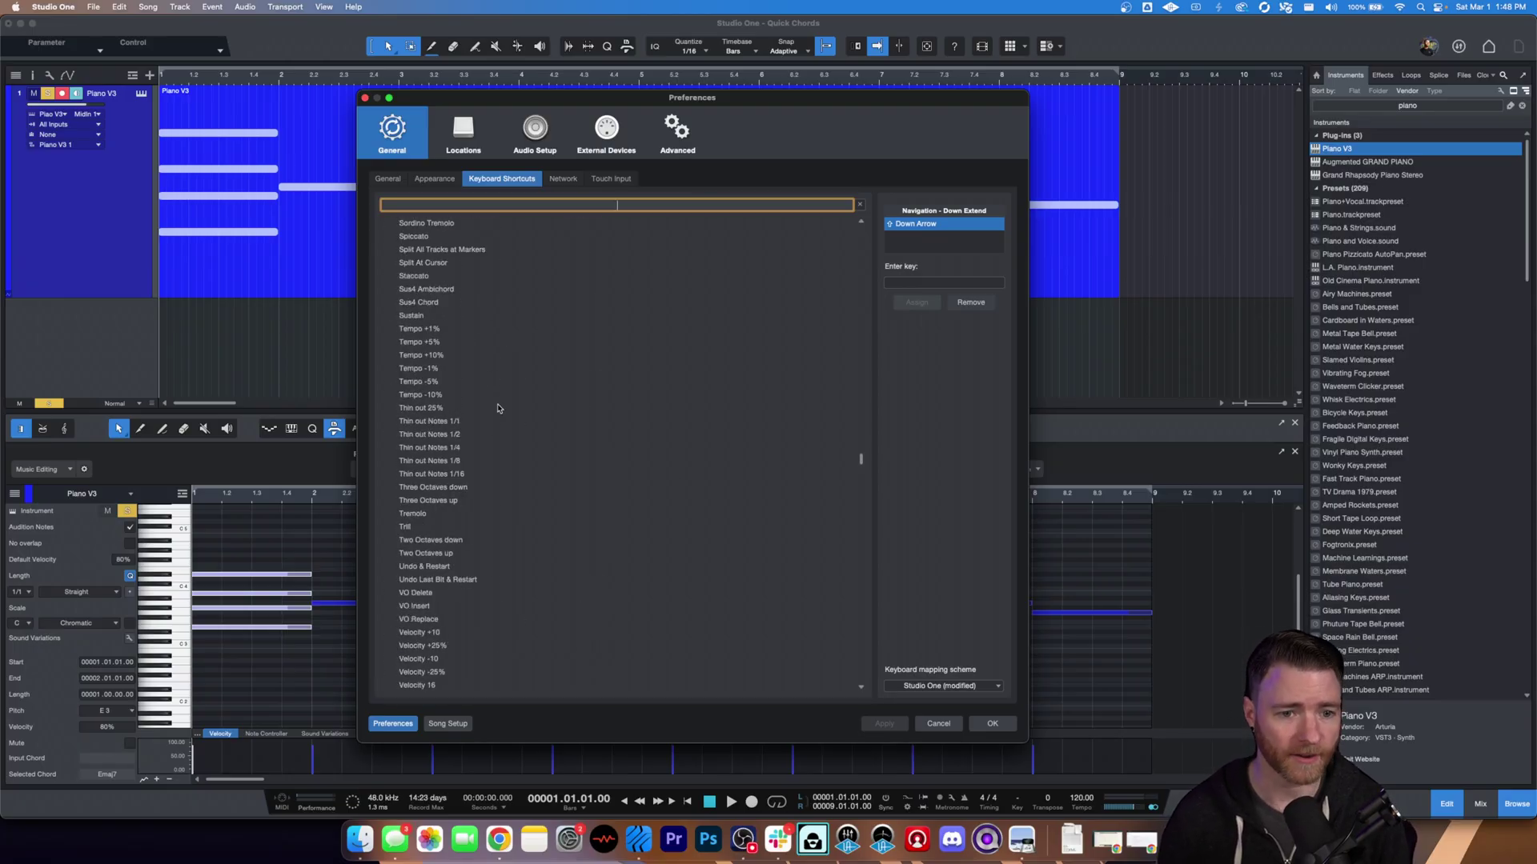
scroll(463, 344, "up", 2)
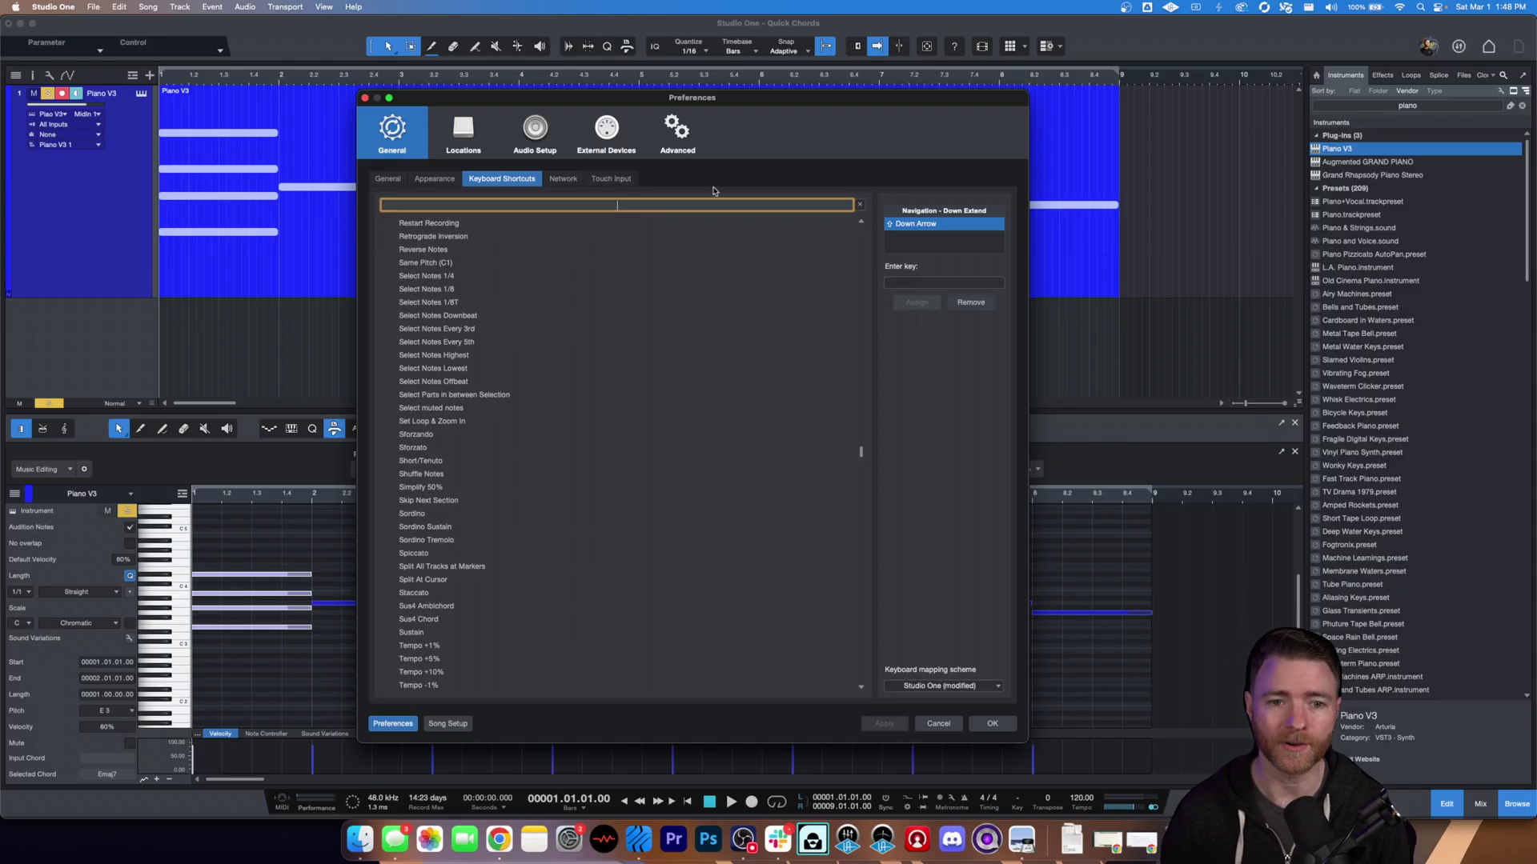
type("chord")
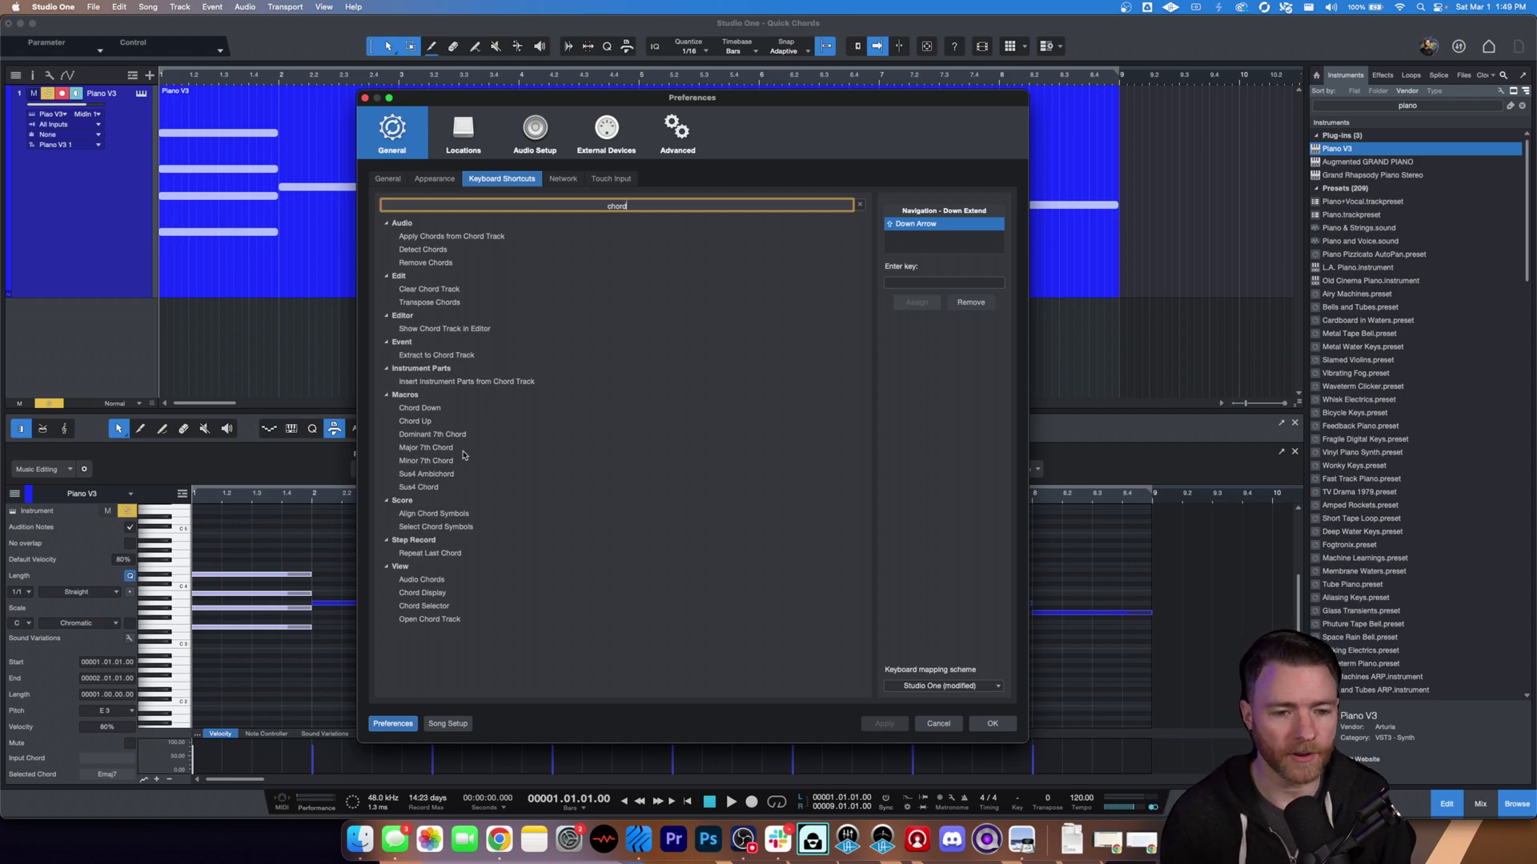
- Bind Ctrl+Option+Shift+U to the Sus4 Chord macro, apply it, and confirm with OK
left_click(414, 490)
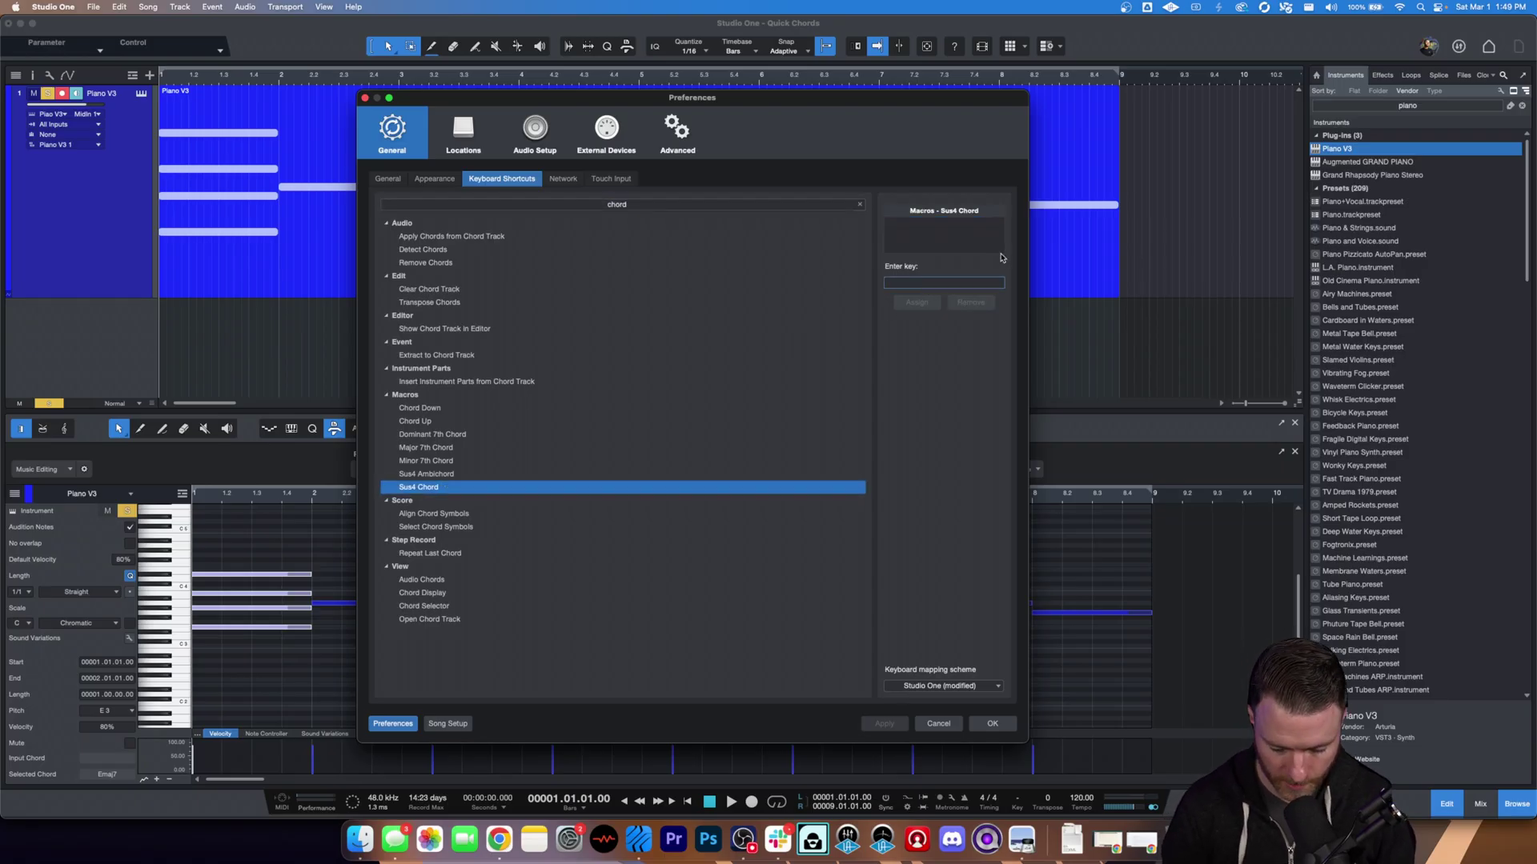
key("ctrl+alt+shift+u")
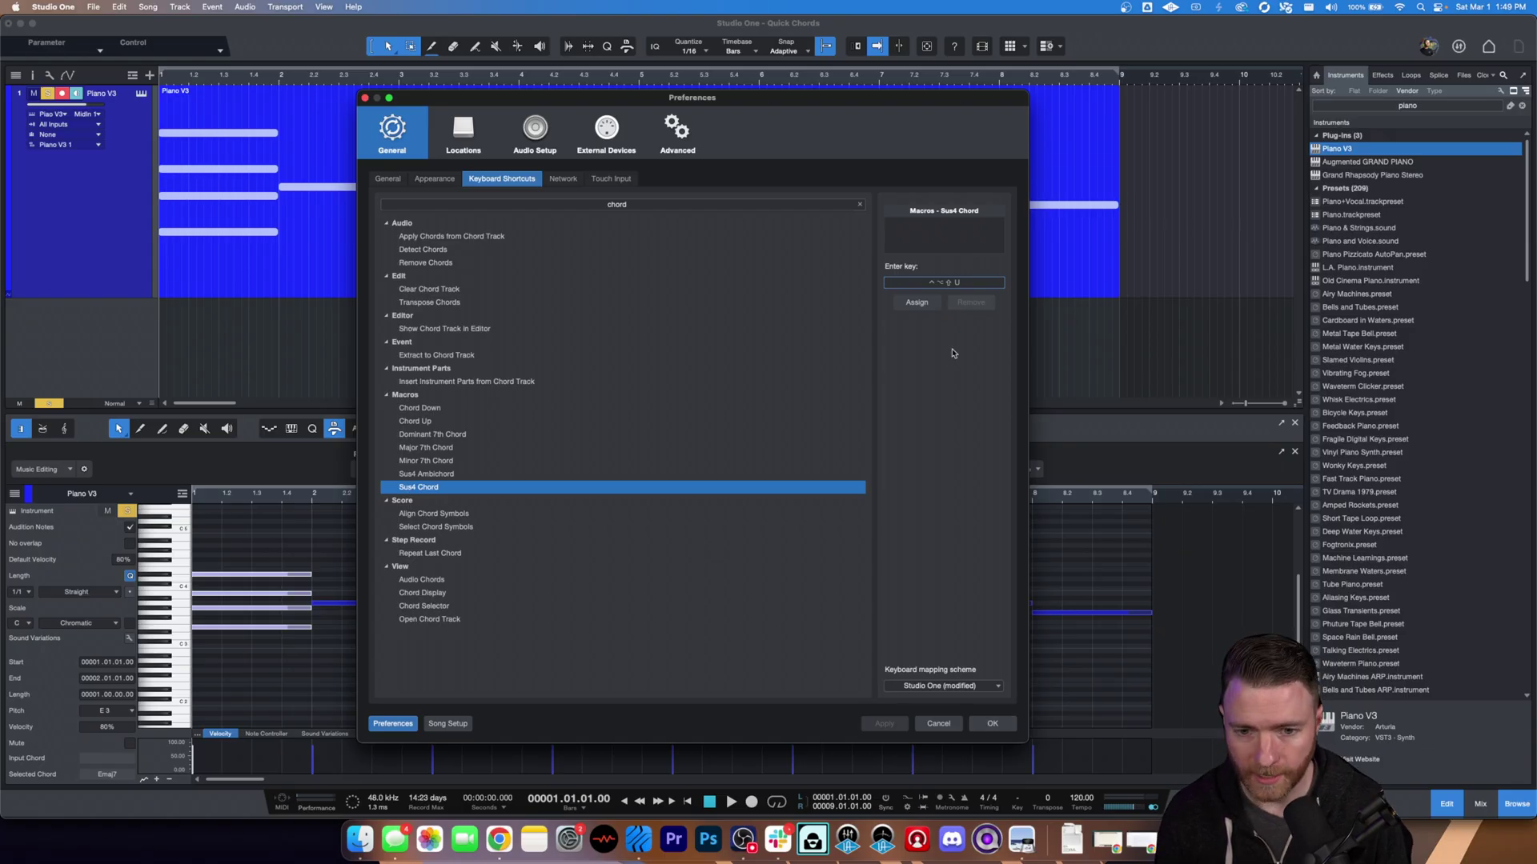
left_click(917, 303)
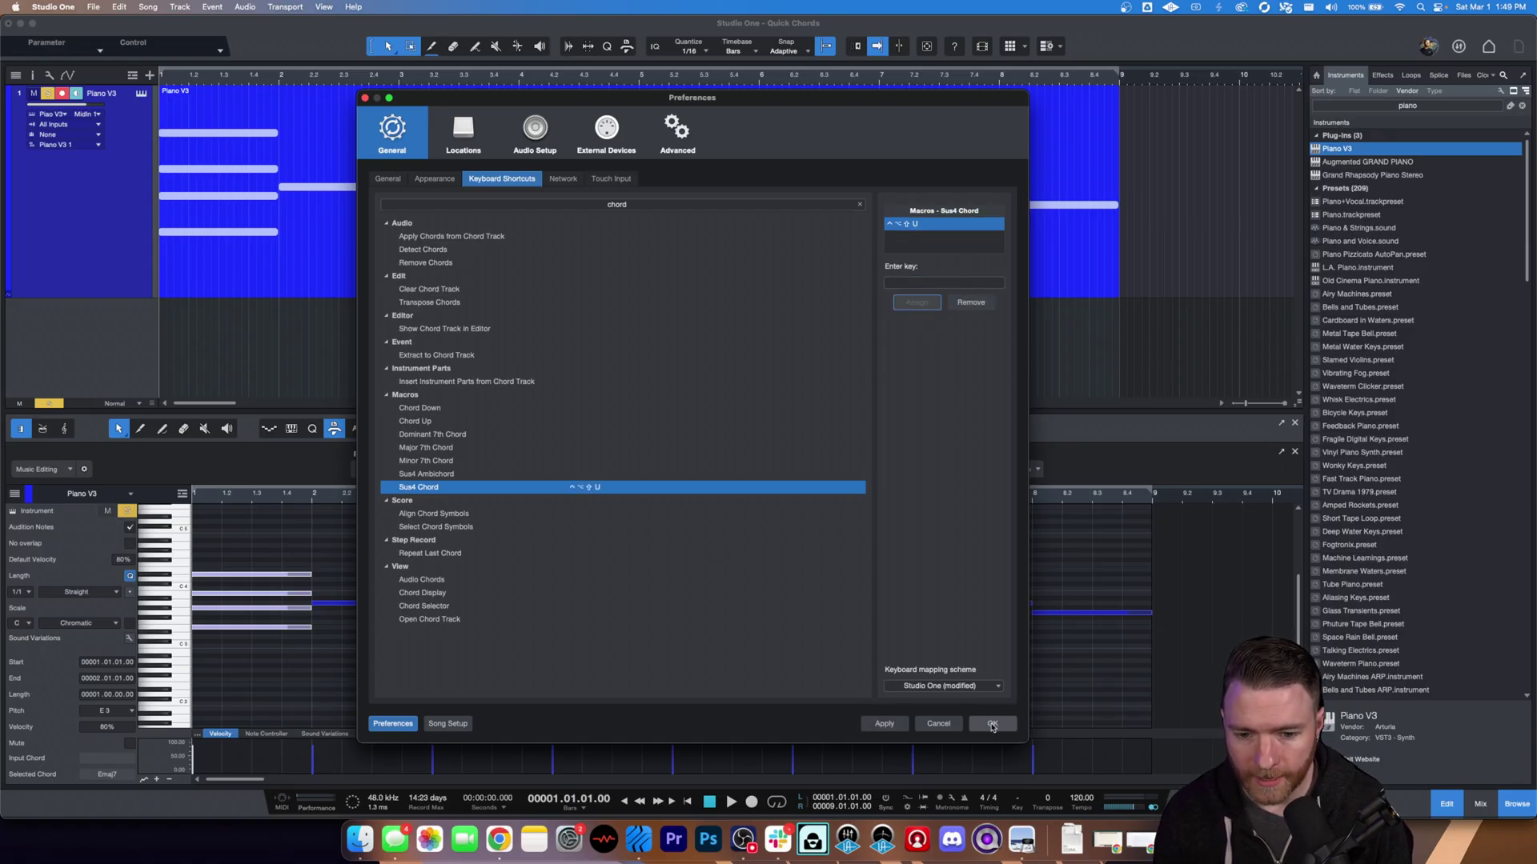
left_click(886, 725)
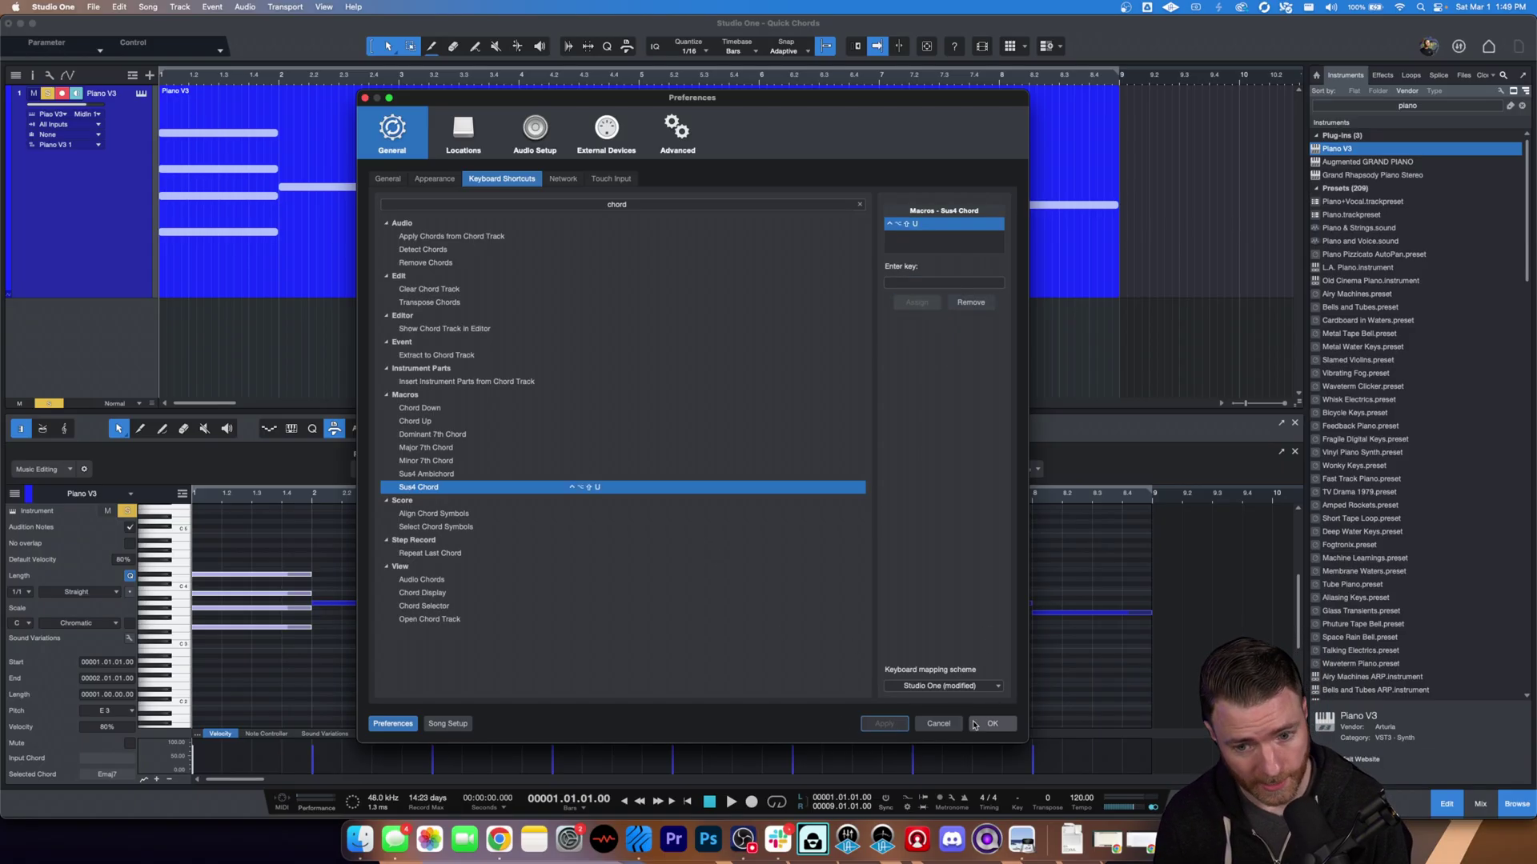
left_click(990, 724)
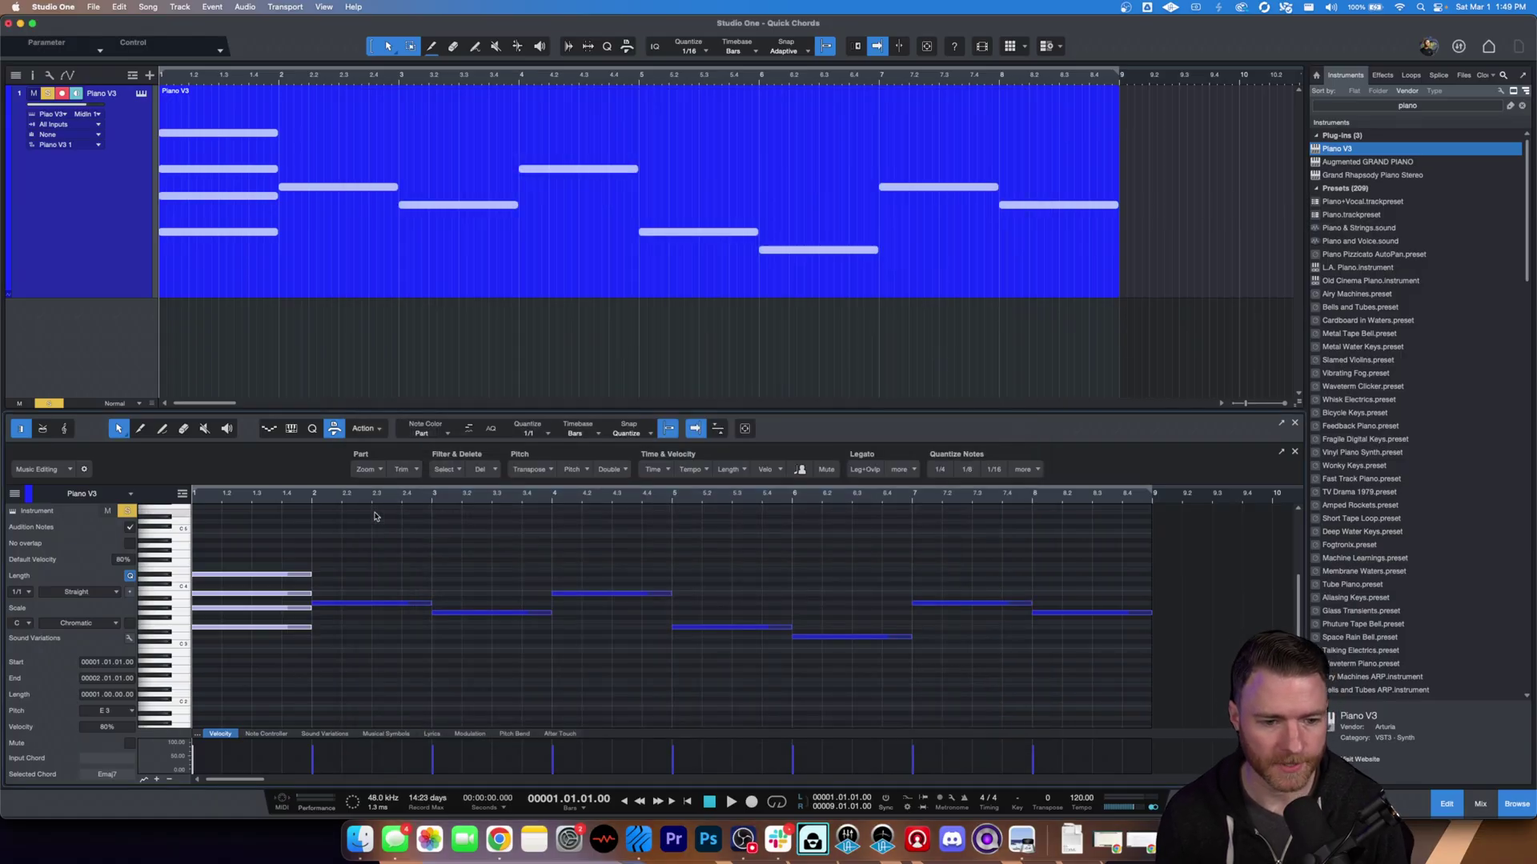
- Convert the bar-2 A3 note into an Asus4 chord and play back the result
left_click(370, 603)
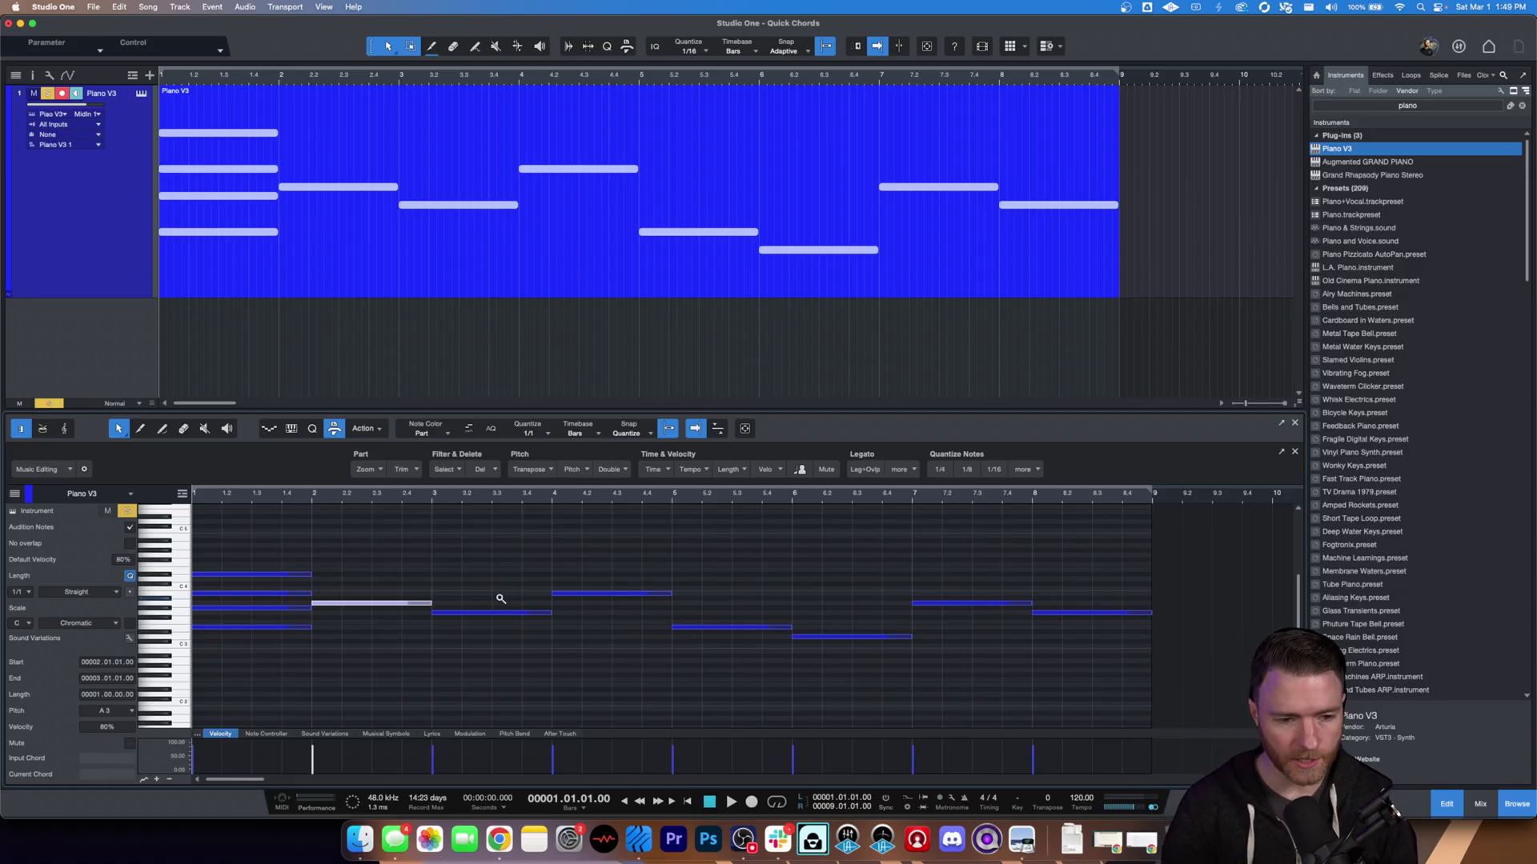
key("ctrl+shift+c")
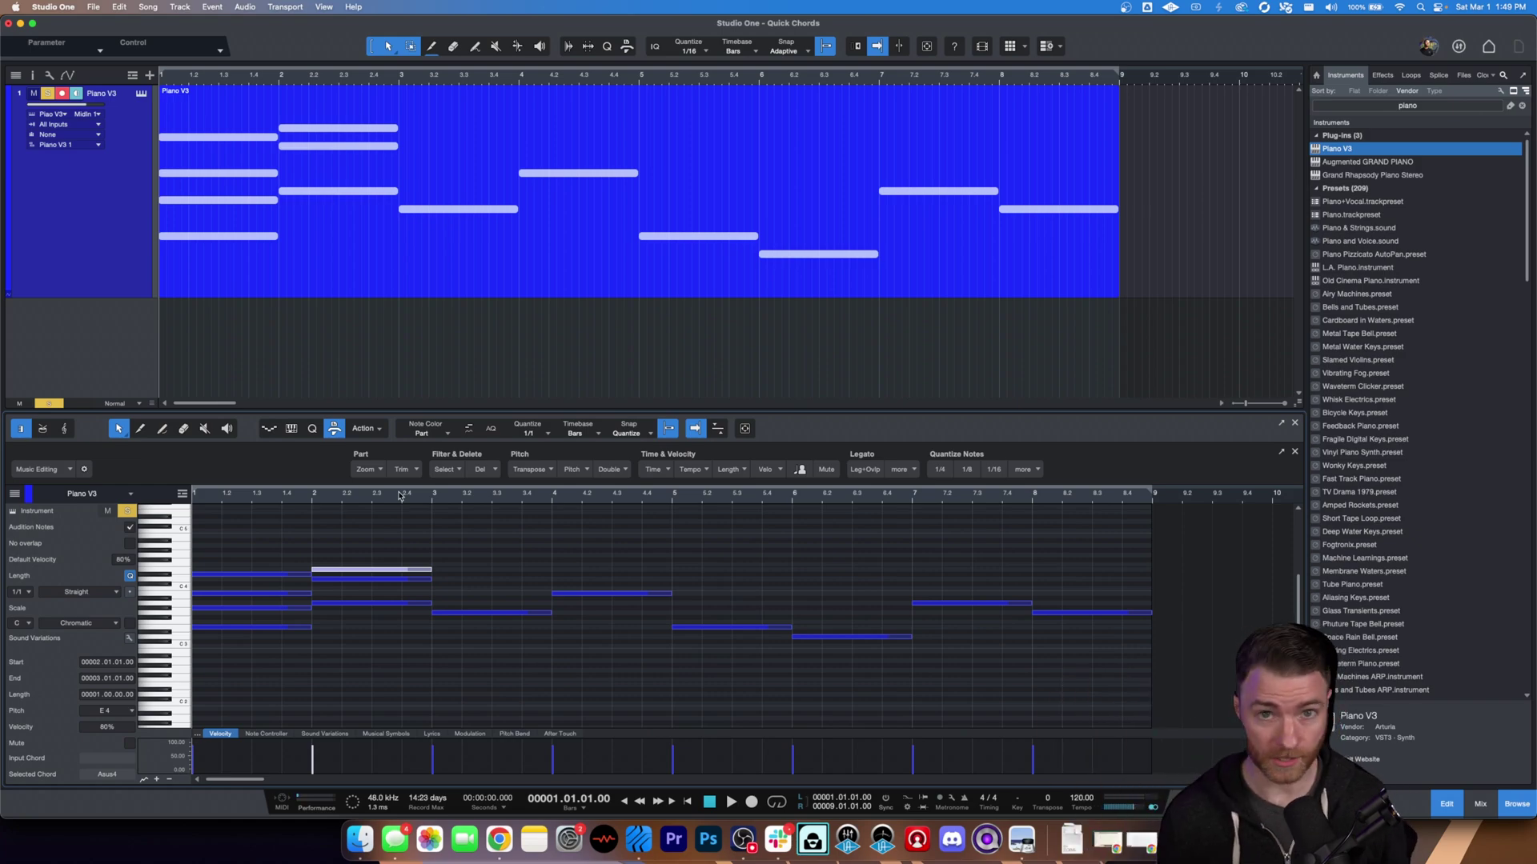
key("space")
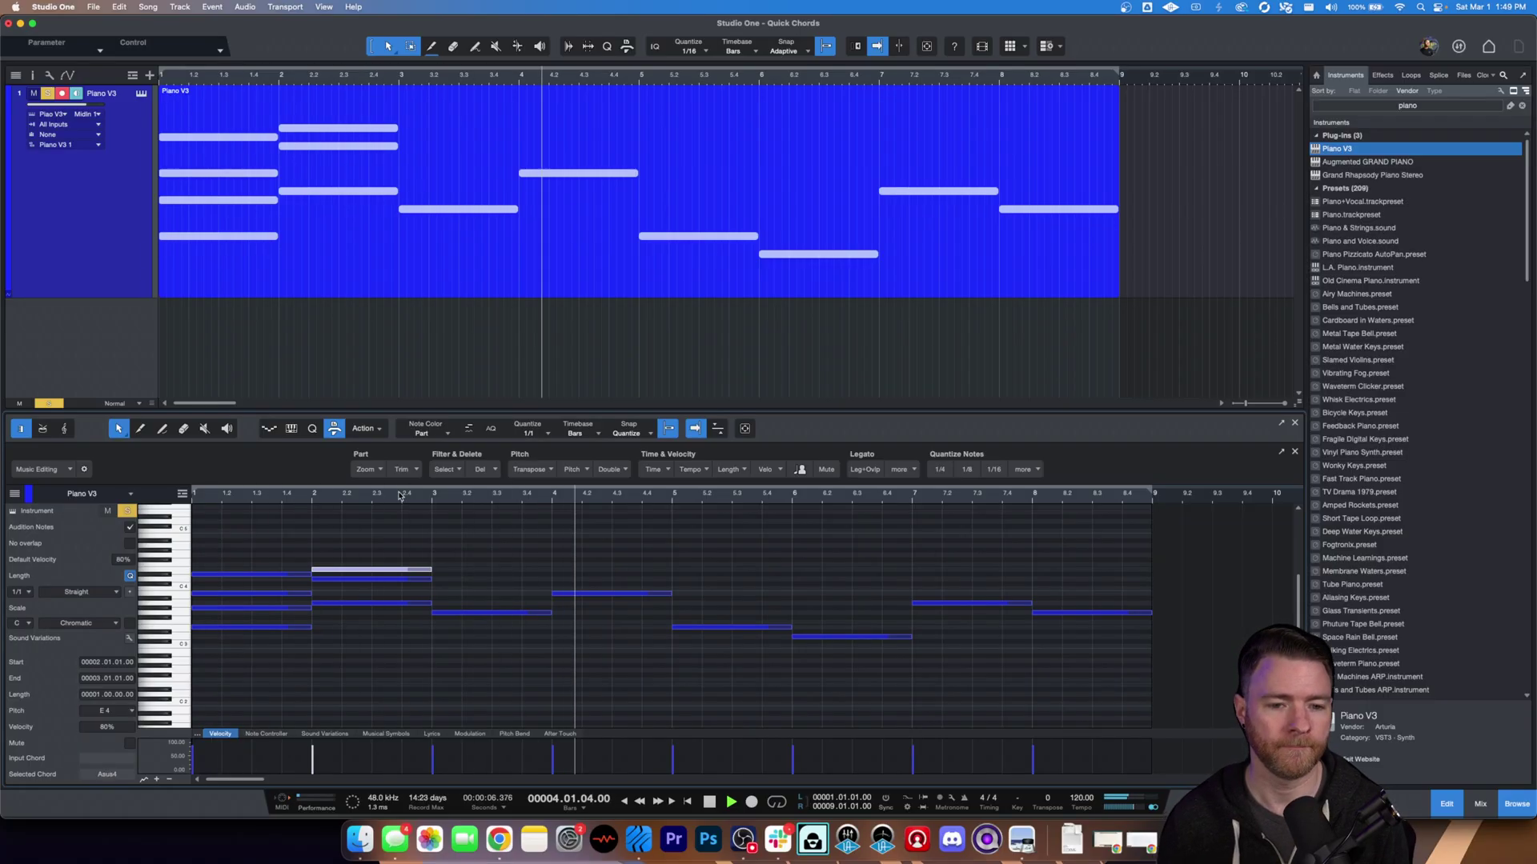
key("space")
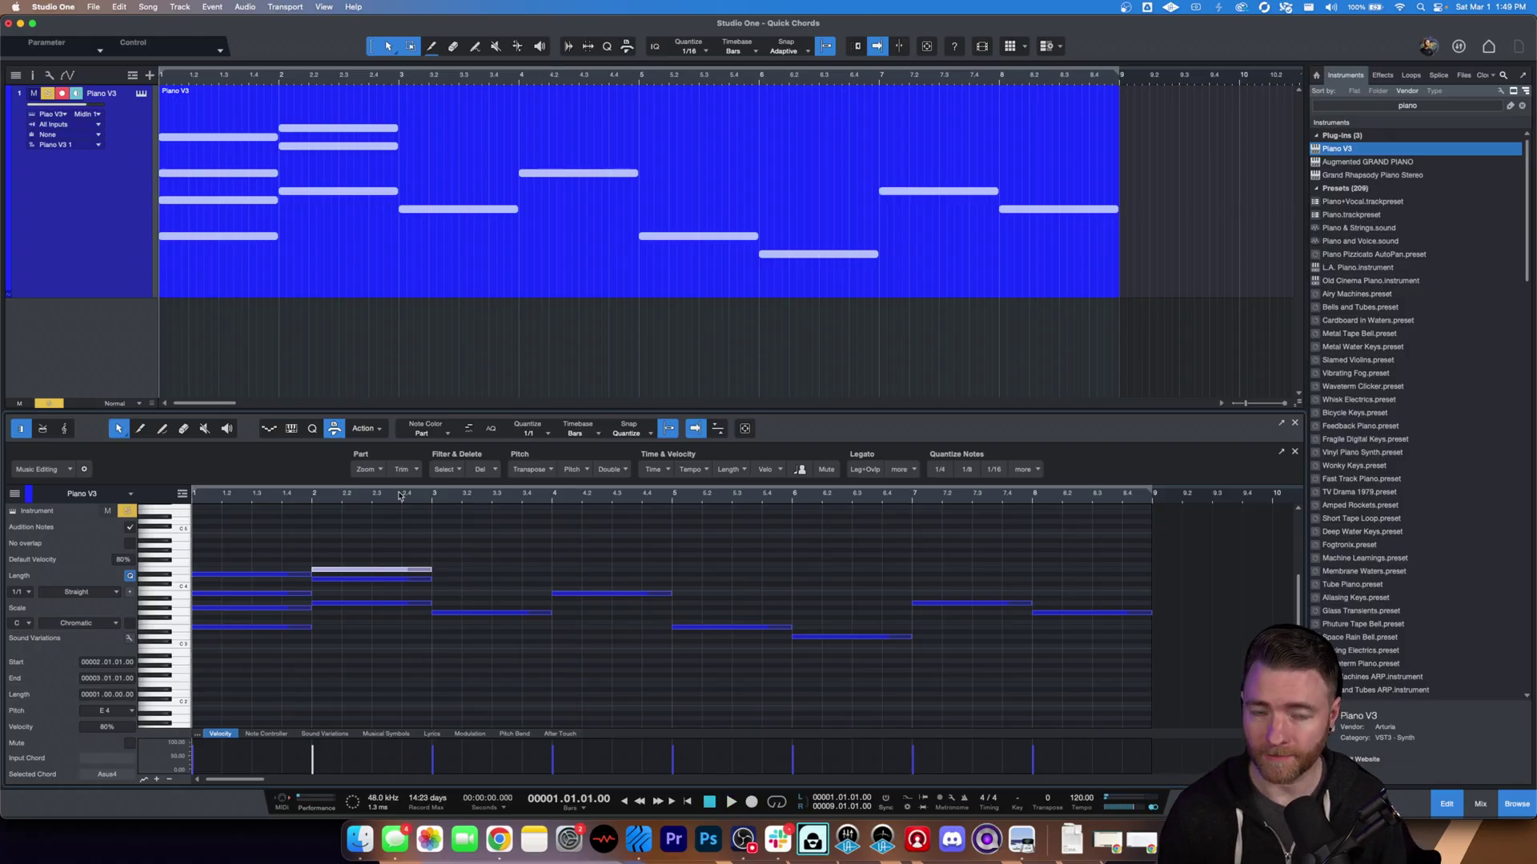
- Search 'major tri' in Keyboard Shortcuts and assign ⌃⌥⇧Y to the Major Triad macro
key("super+comma")
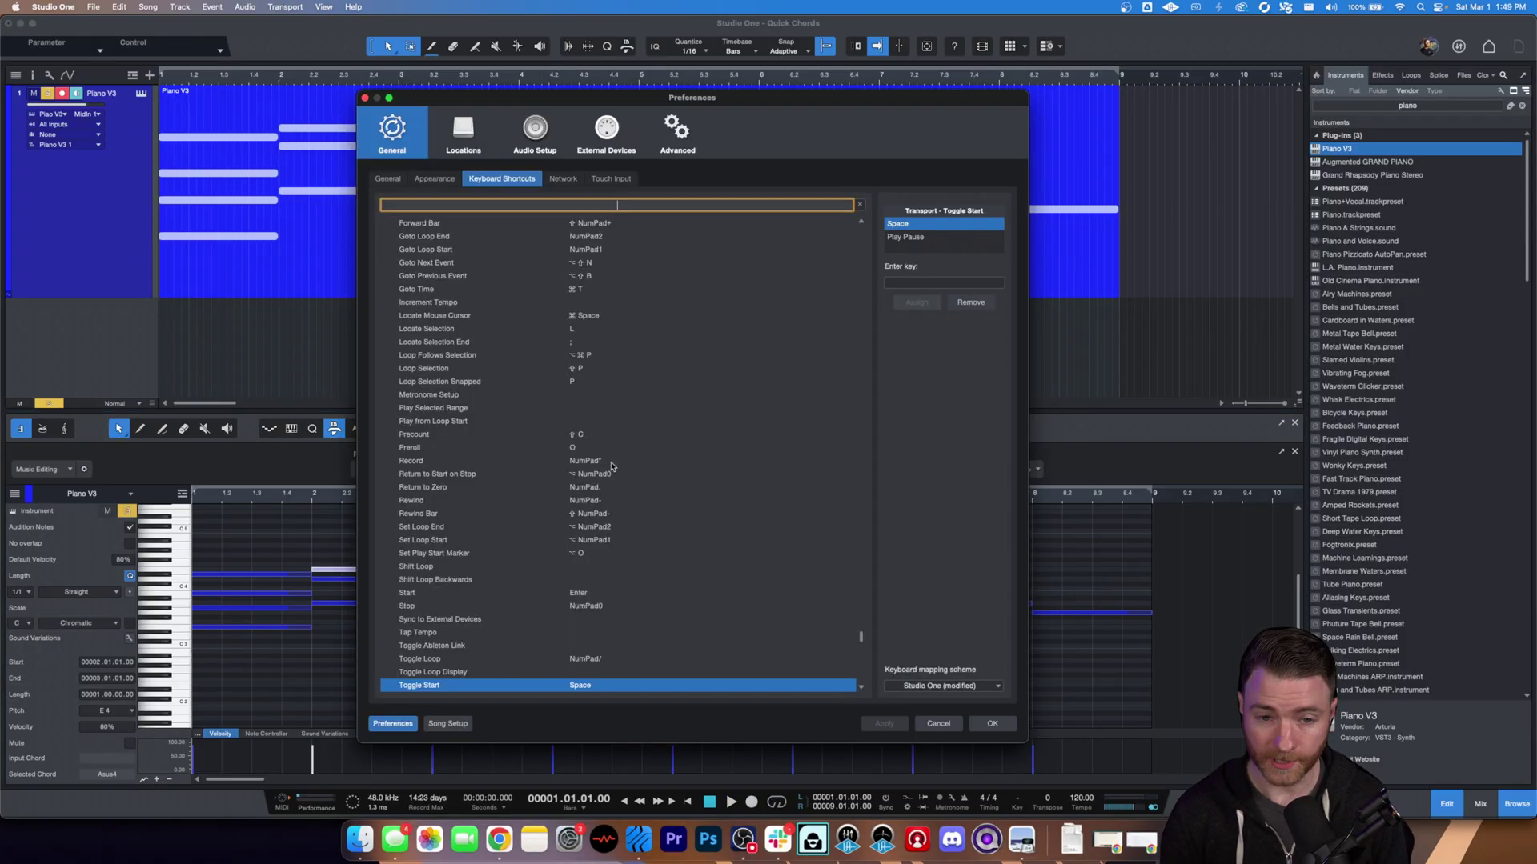
type("macr")
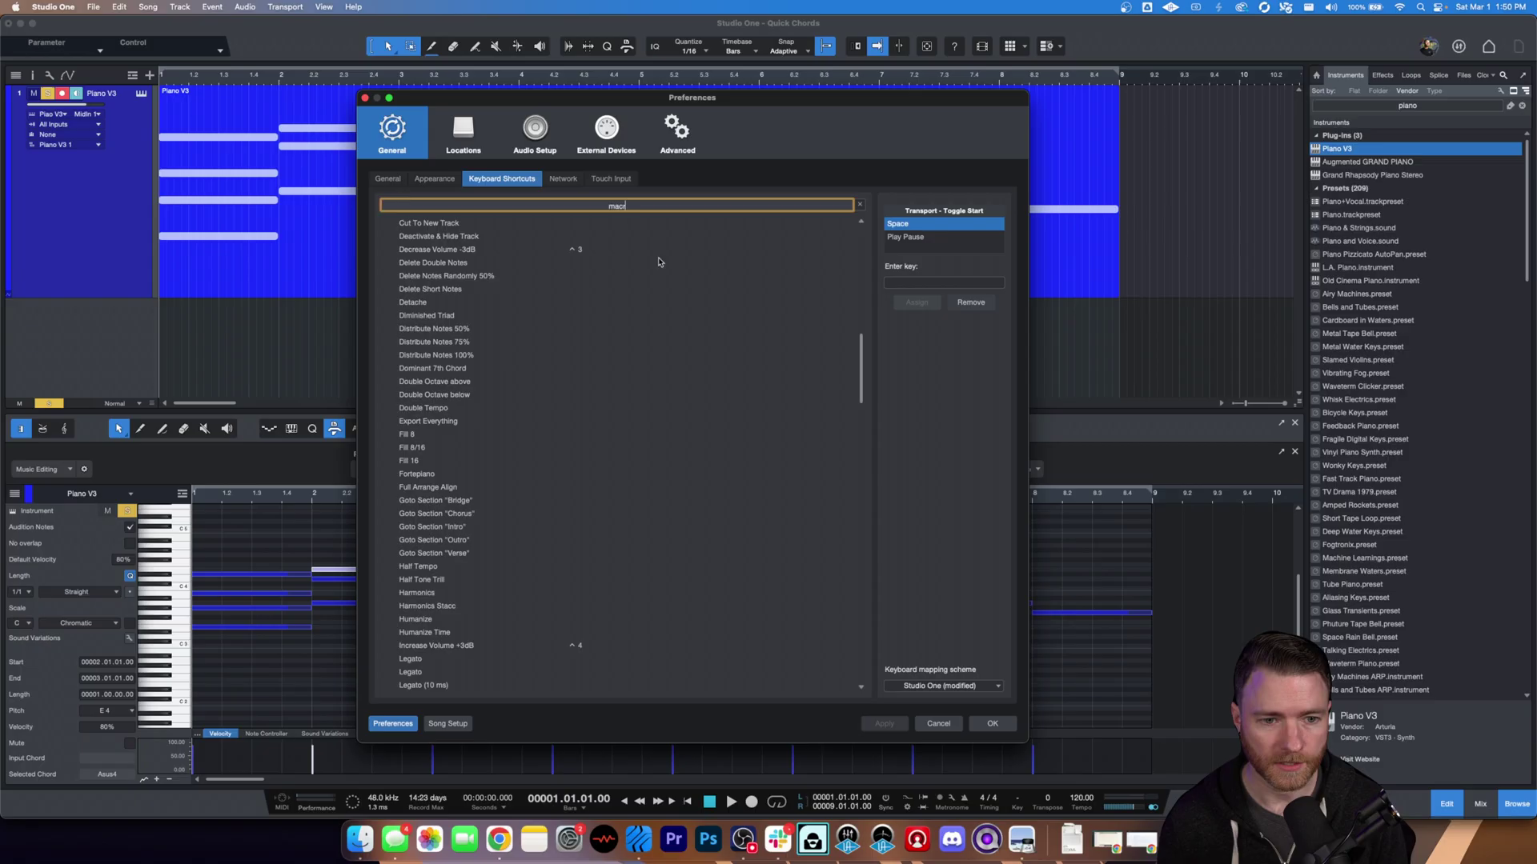
left_click(691, 204)
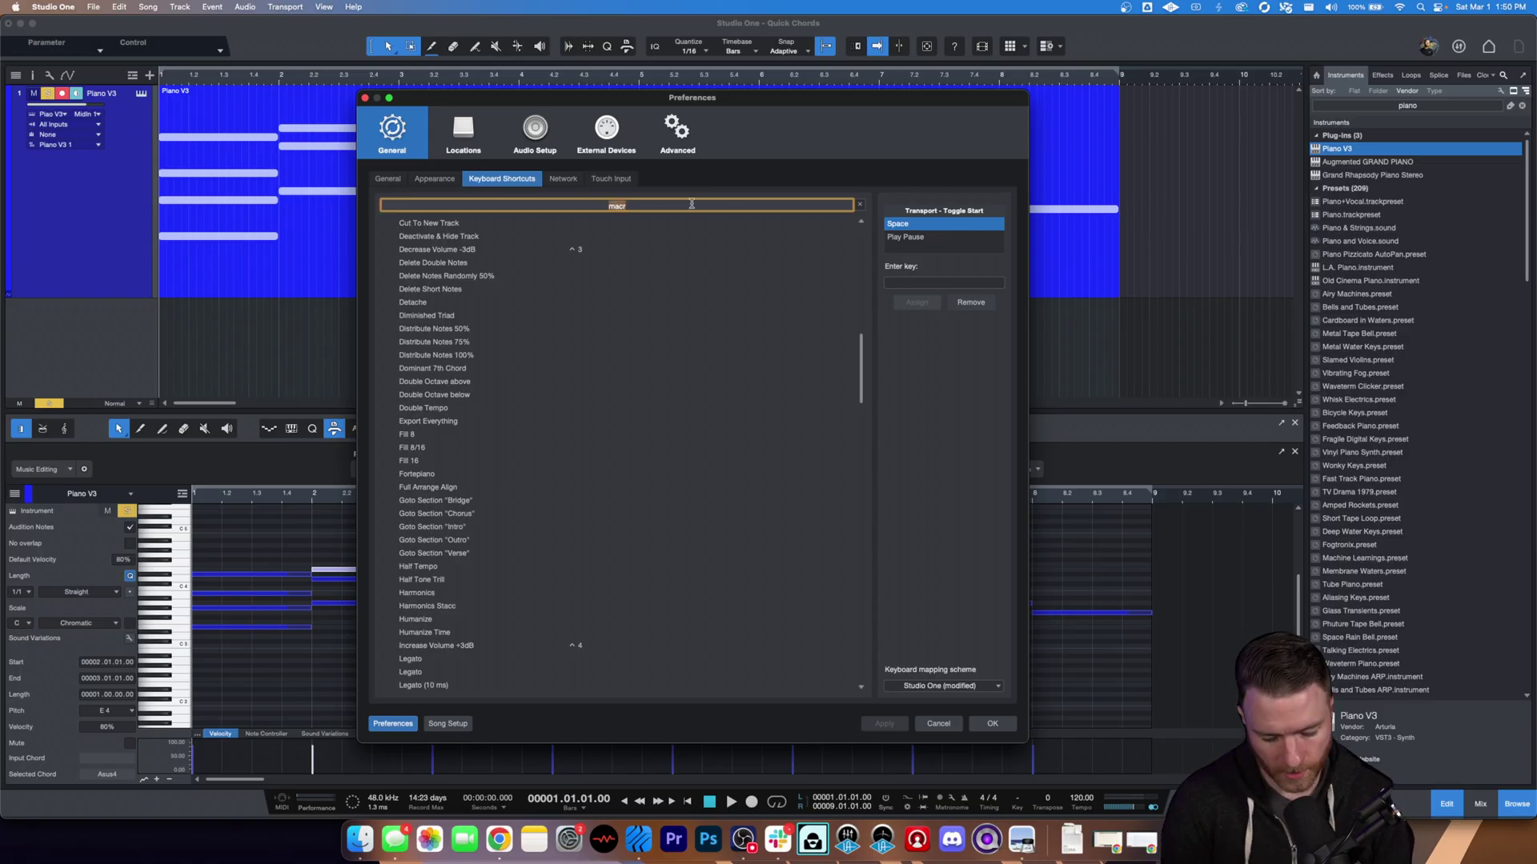
type("major tri")
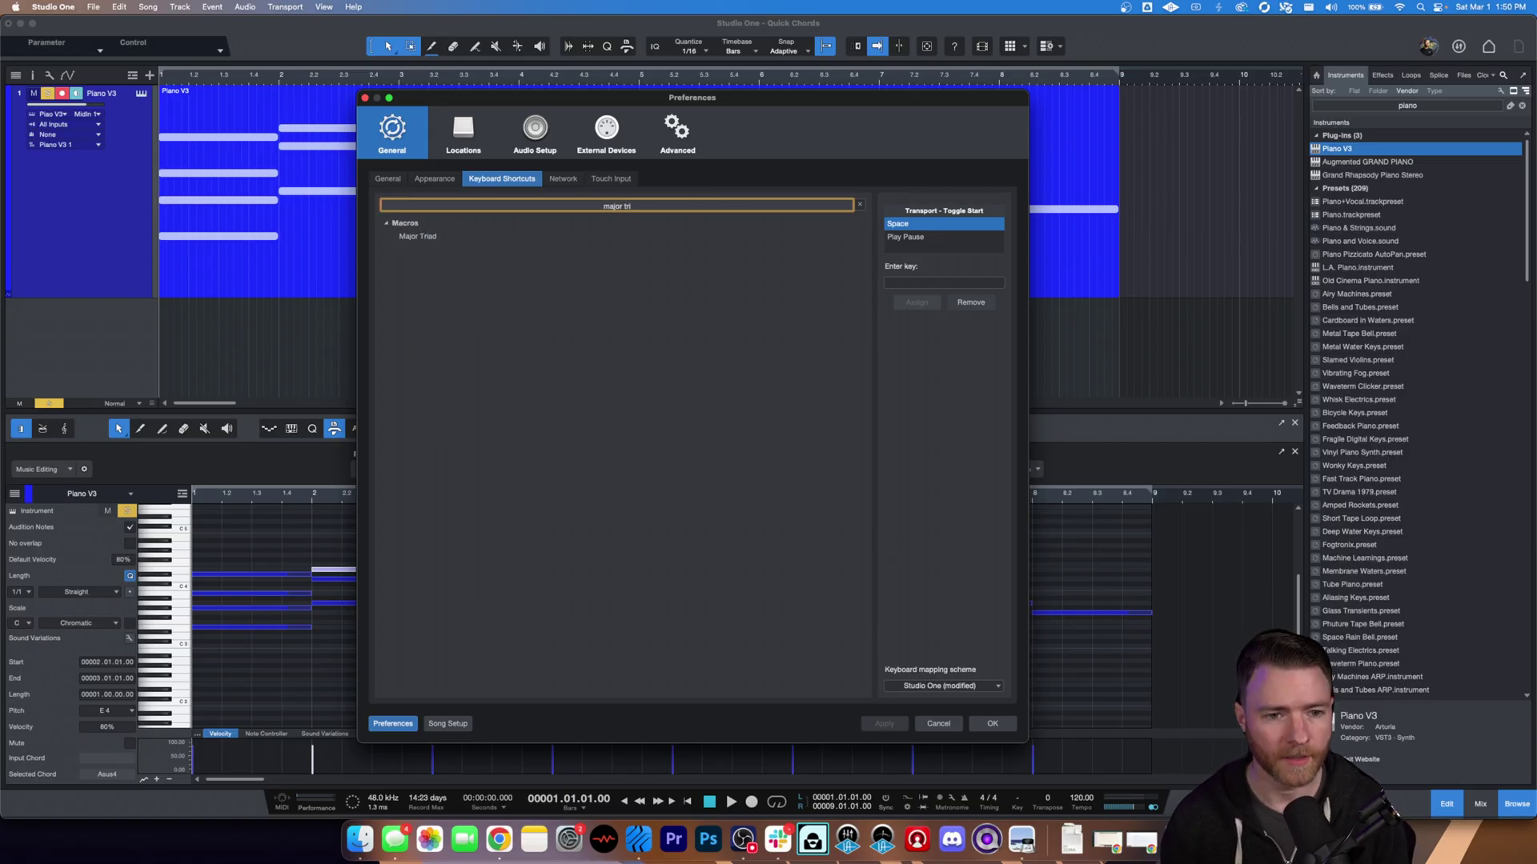
left_click(406, 237)
left_click(932, 286)
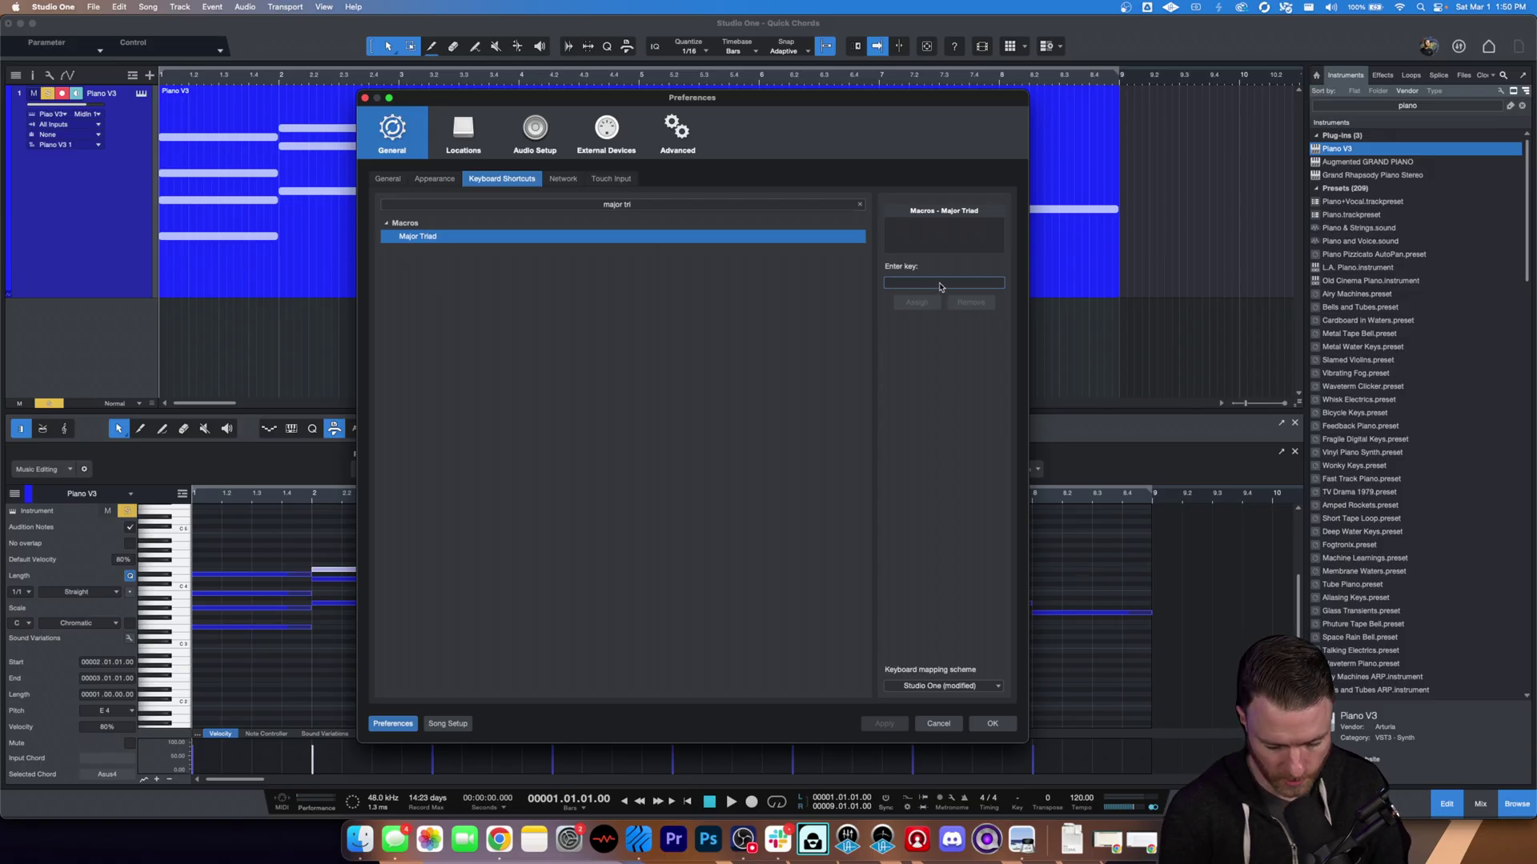
key("ctrl+alt+shift+m")
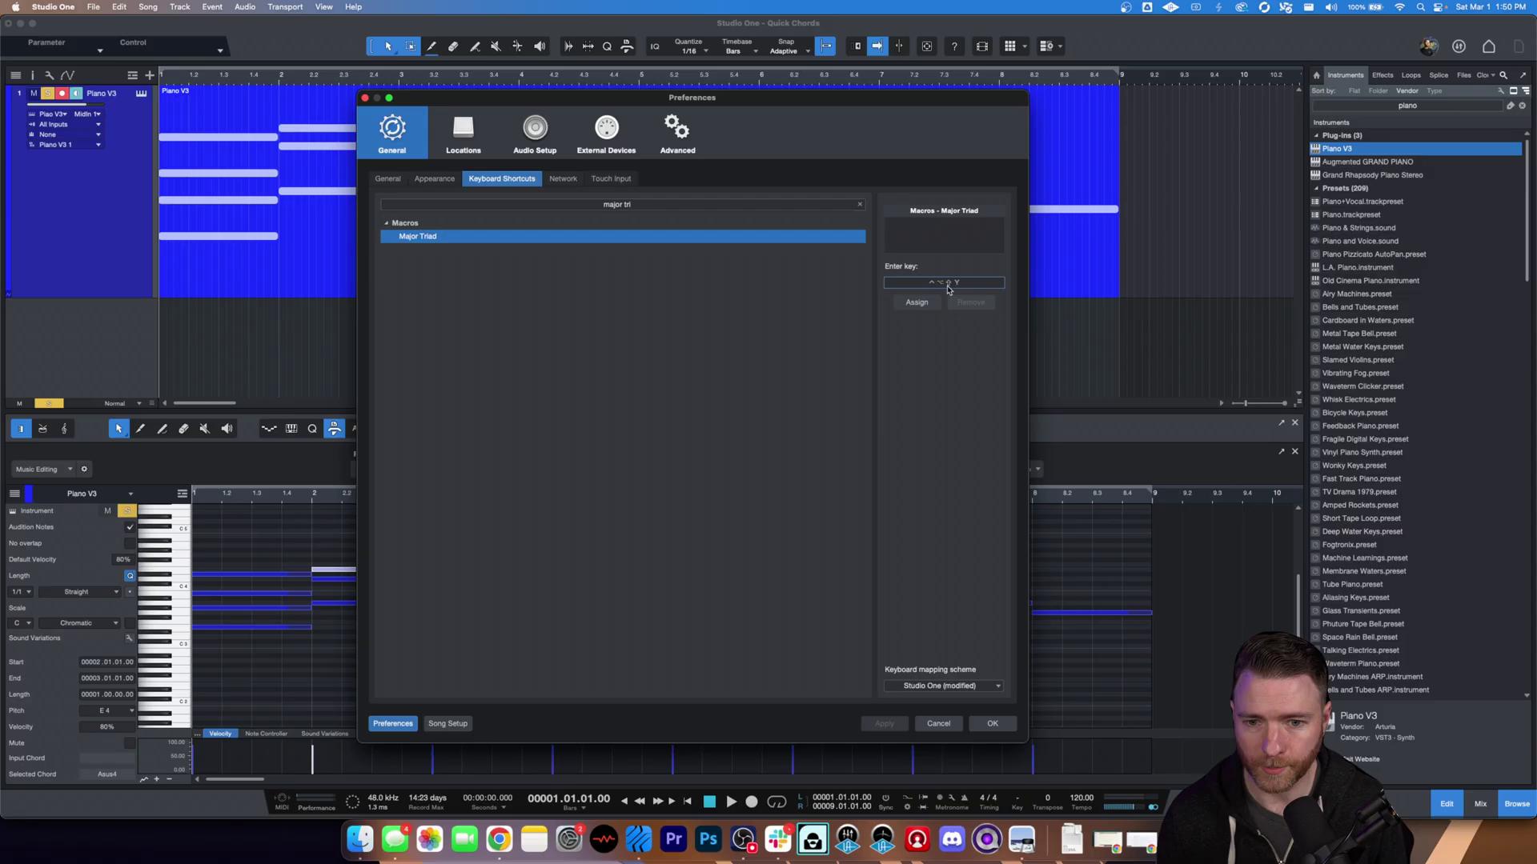
left_click(921, 303)
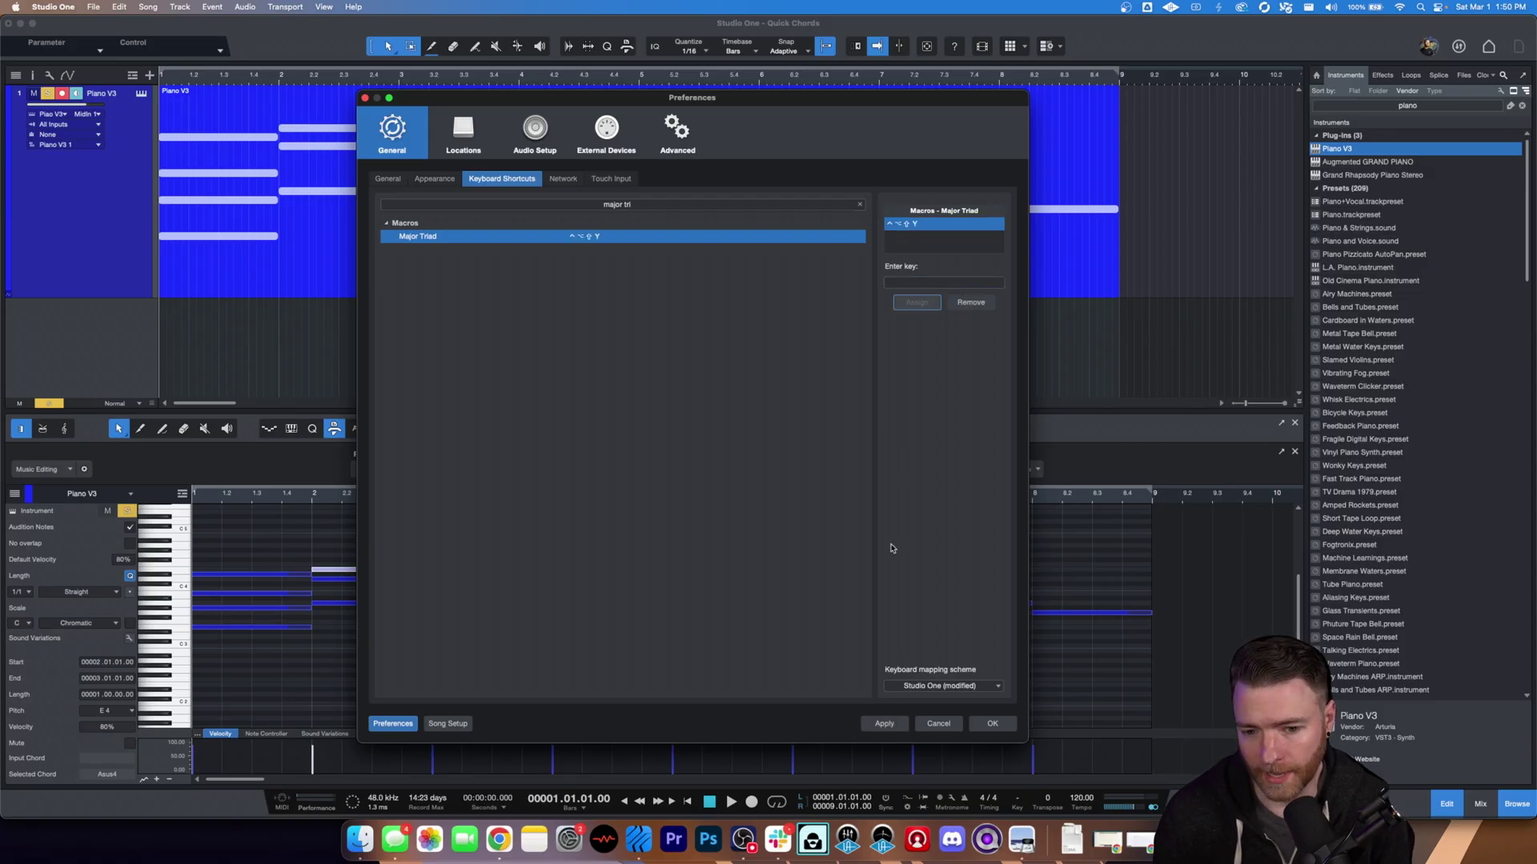
left_click(896, 725)
left_click(992, 724)
- Turn the bar-3 G3 note into a G major triad with the new shortcut
left_click(498, 613)
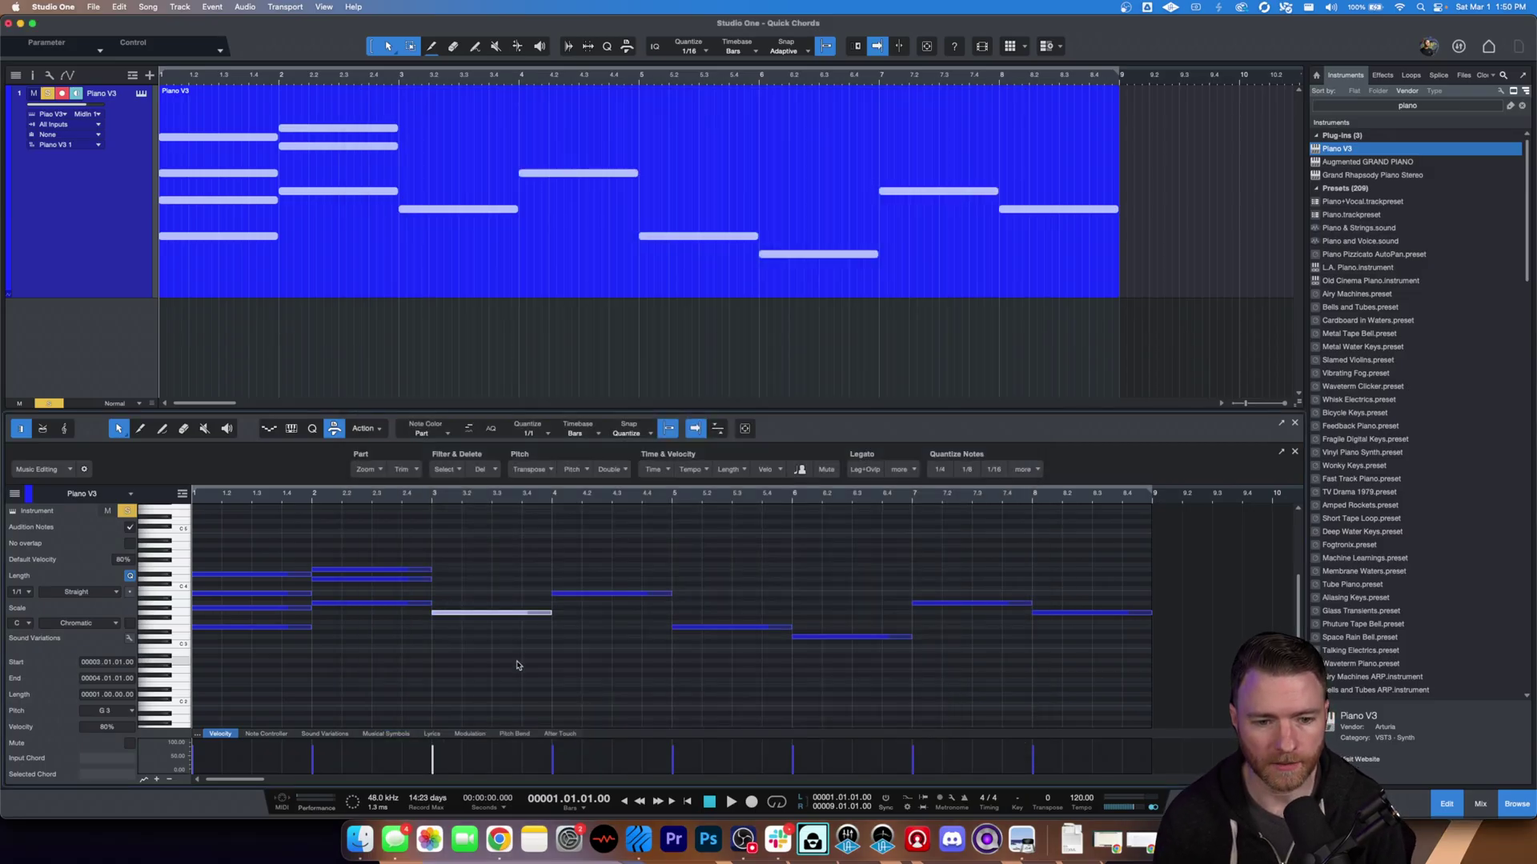
key("ctrl+alt+shift+y")
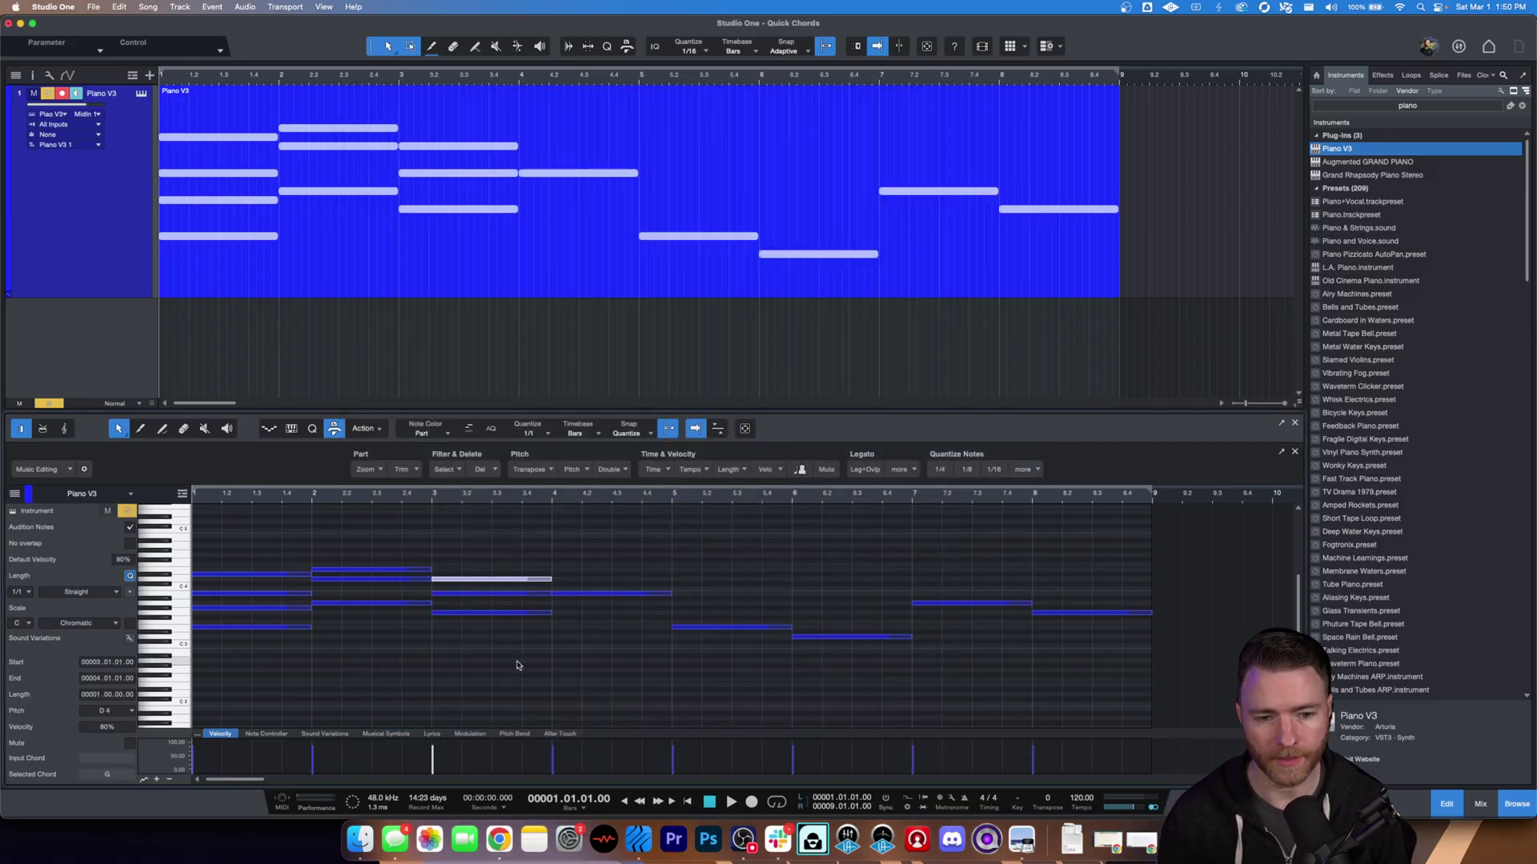
key("Right")
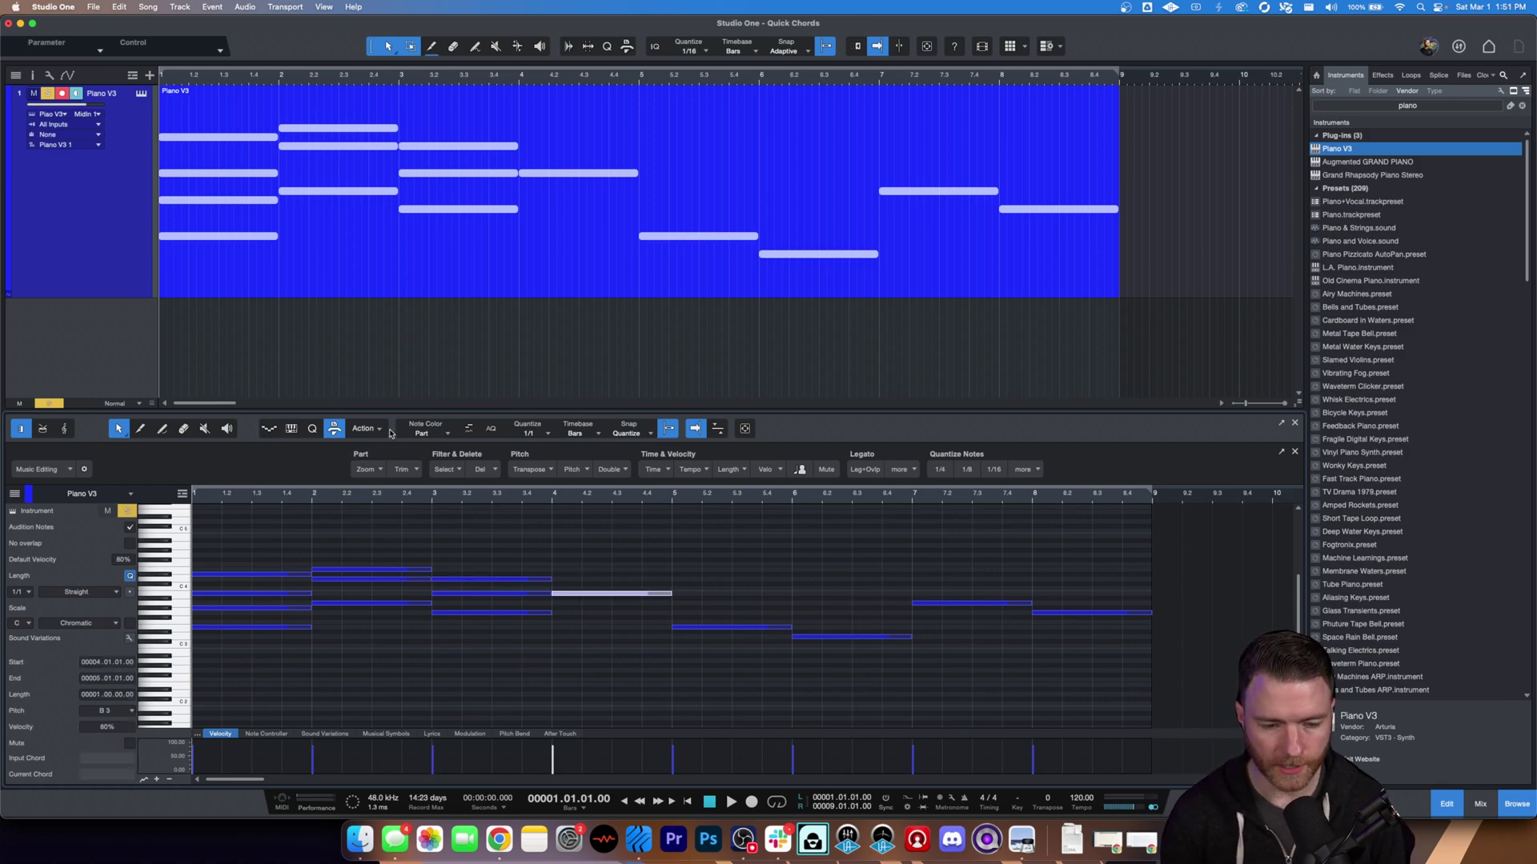
- Search 'minor tri' and assign ⌃⌥⇧T to the Minor Triad macro
key("ctrl+comma")
type("minor tri")
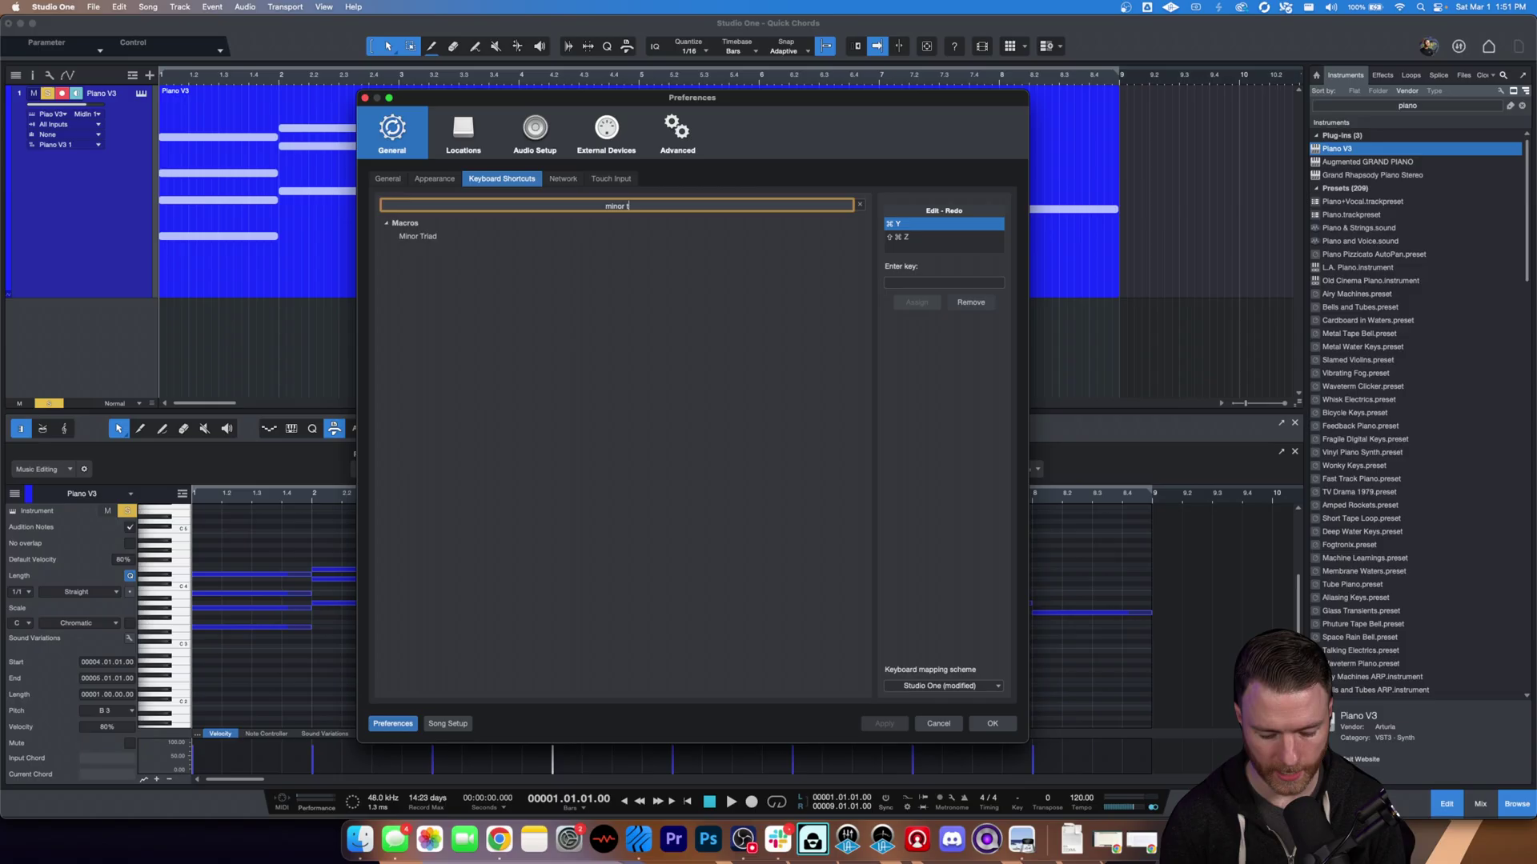
left_click(432, 232)
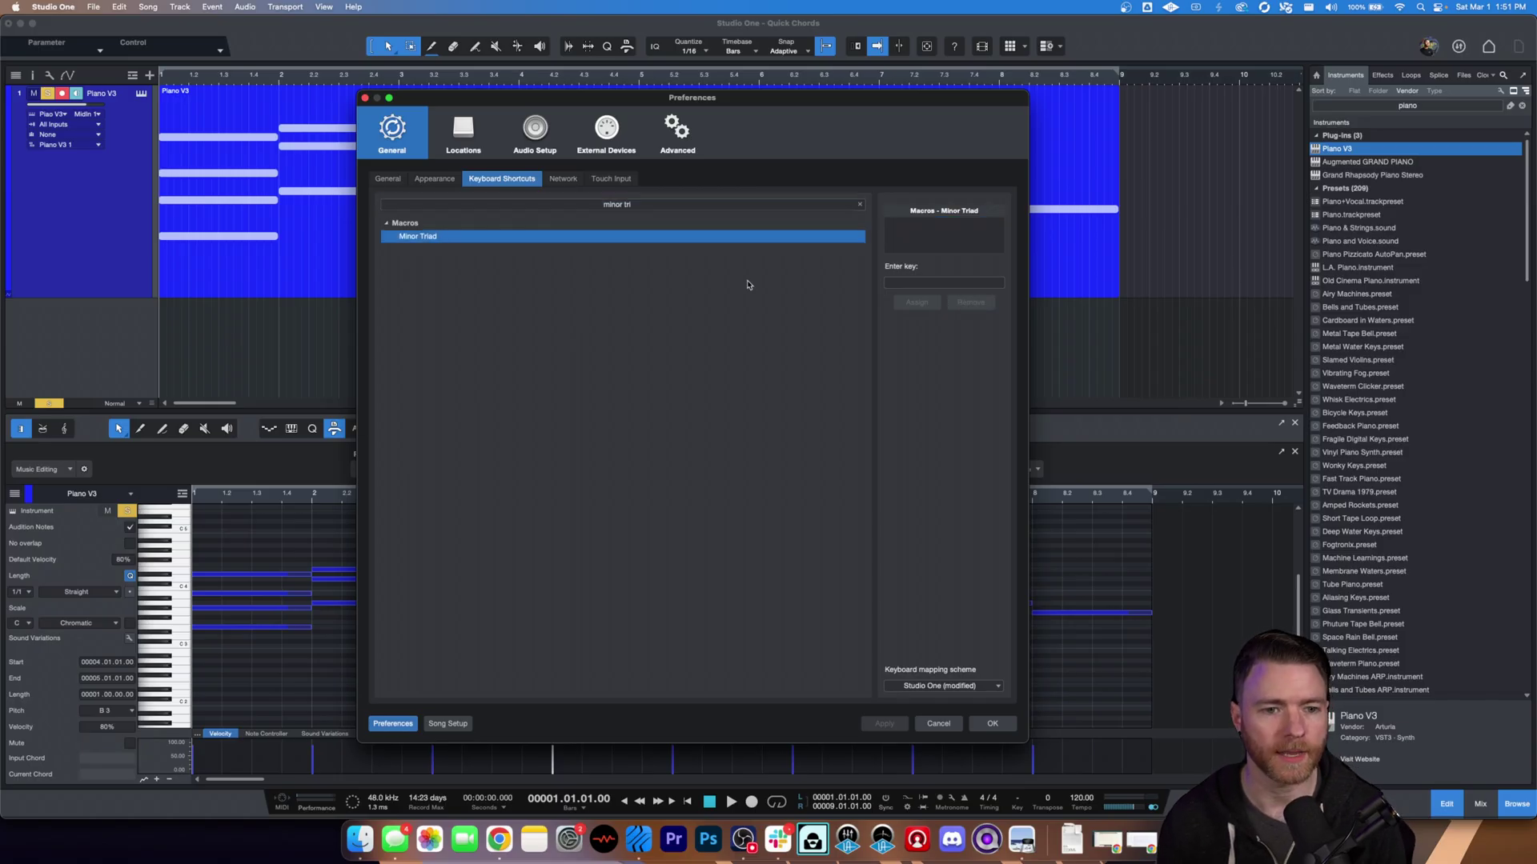
left_click(981, 285)
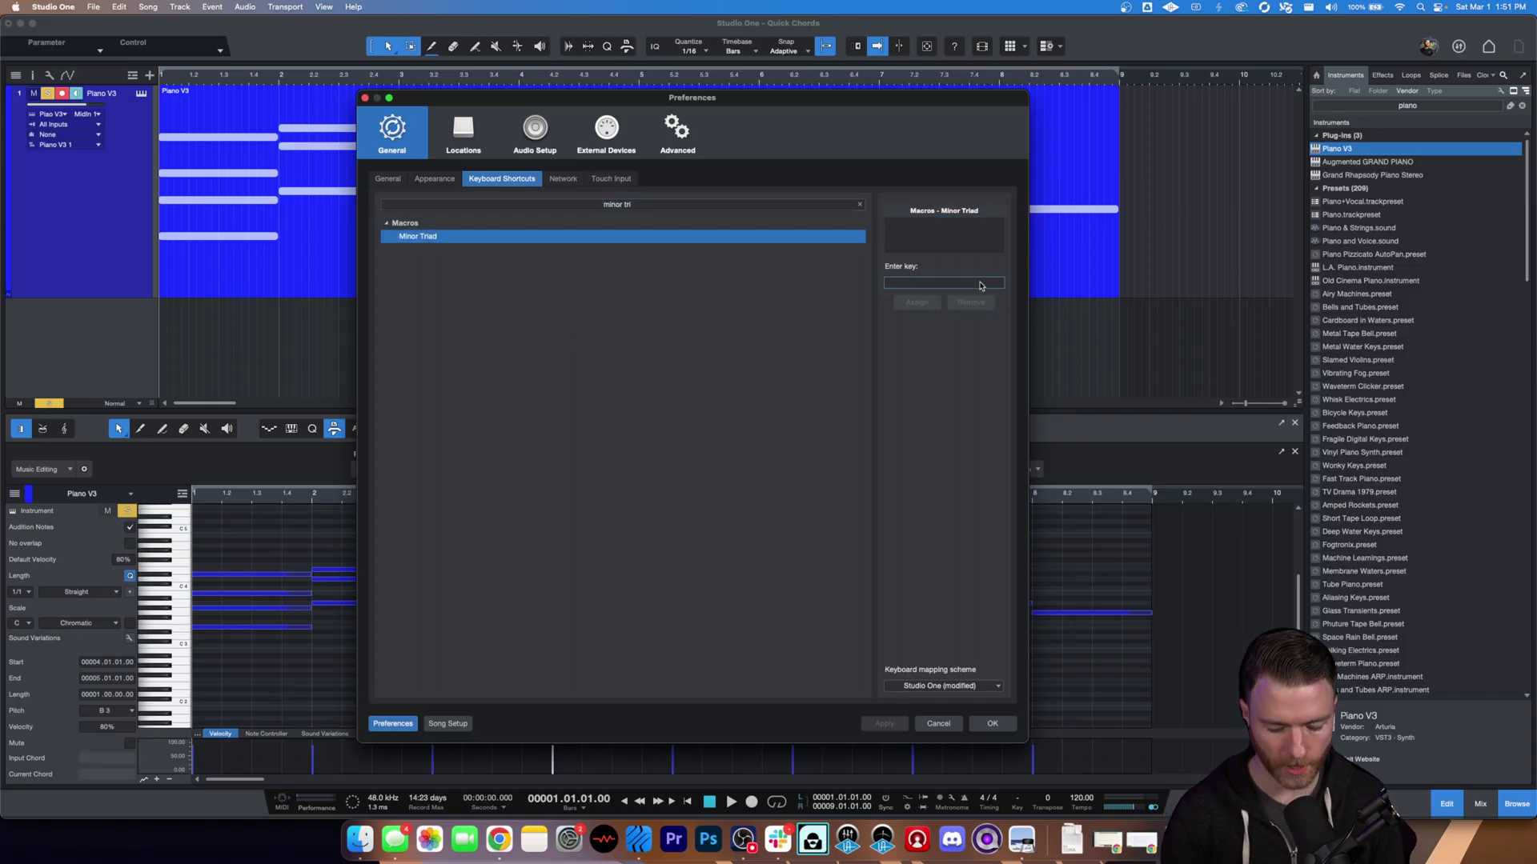
key("ctrl+alt+shift+t")
left_click(919, 304)
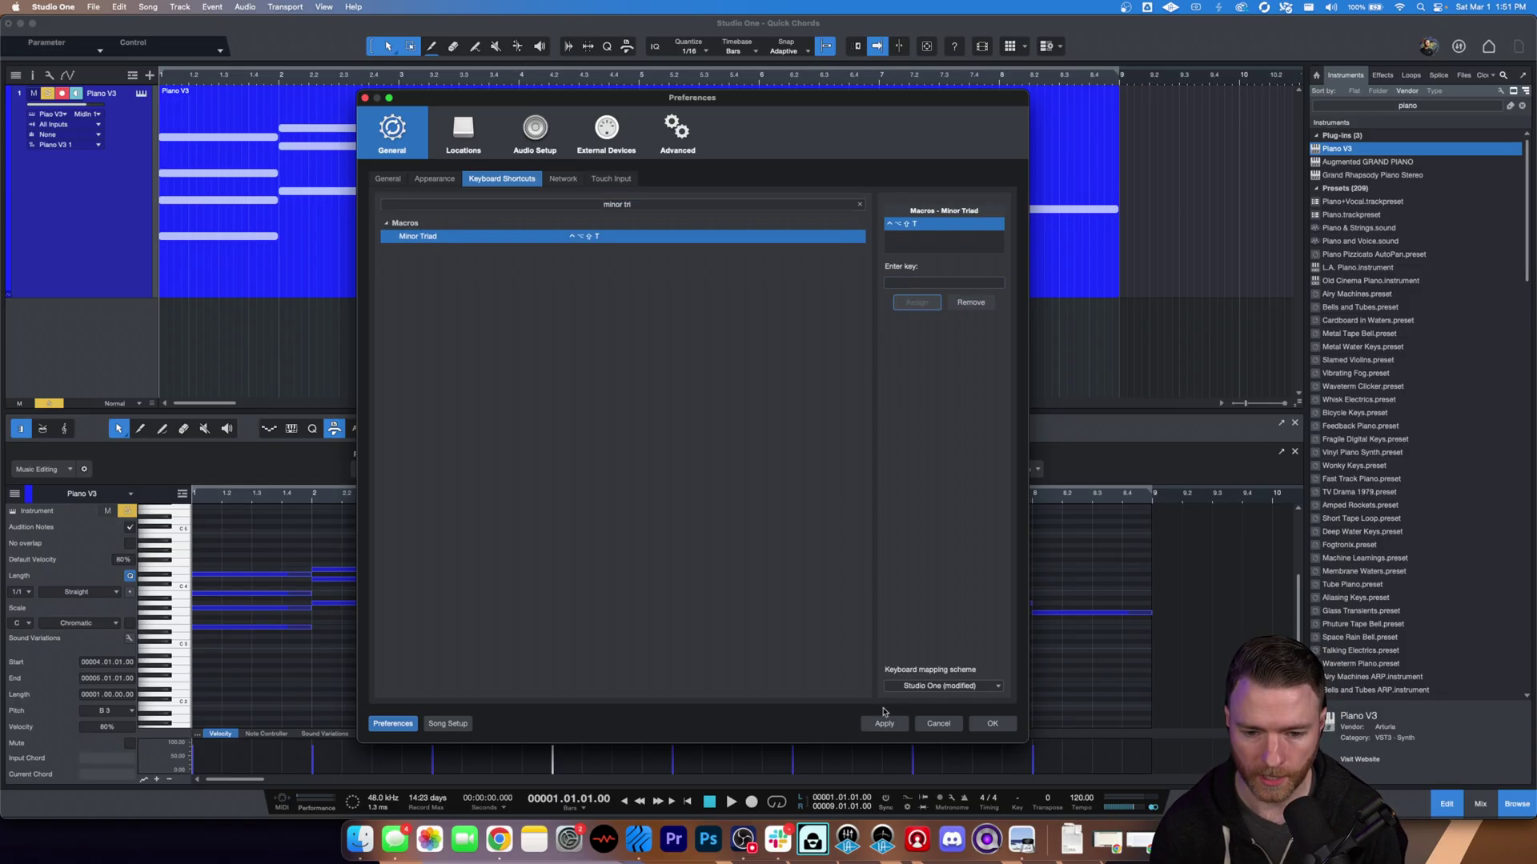
left_click(992, 724)
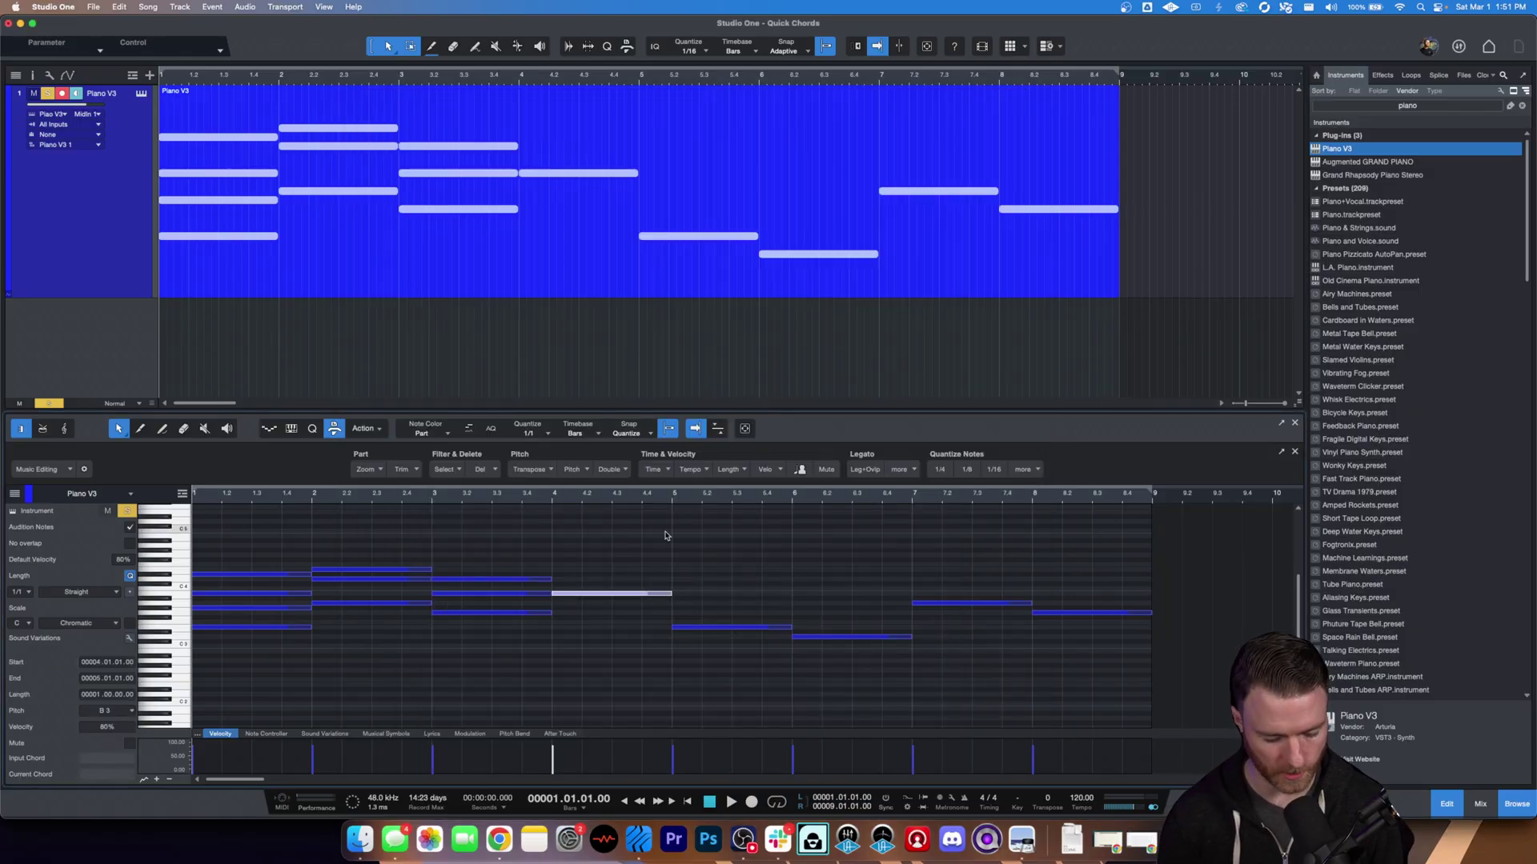
- Convert the bar-4, bar-5 and bar-6 notes into triads, including B minor and D major
key("ctrl+alt+shift+t")
left_click(720, 627)
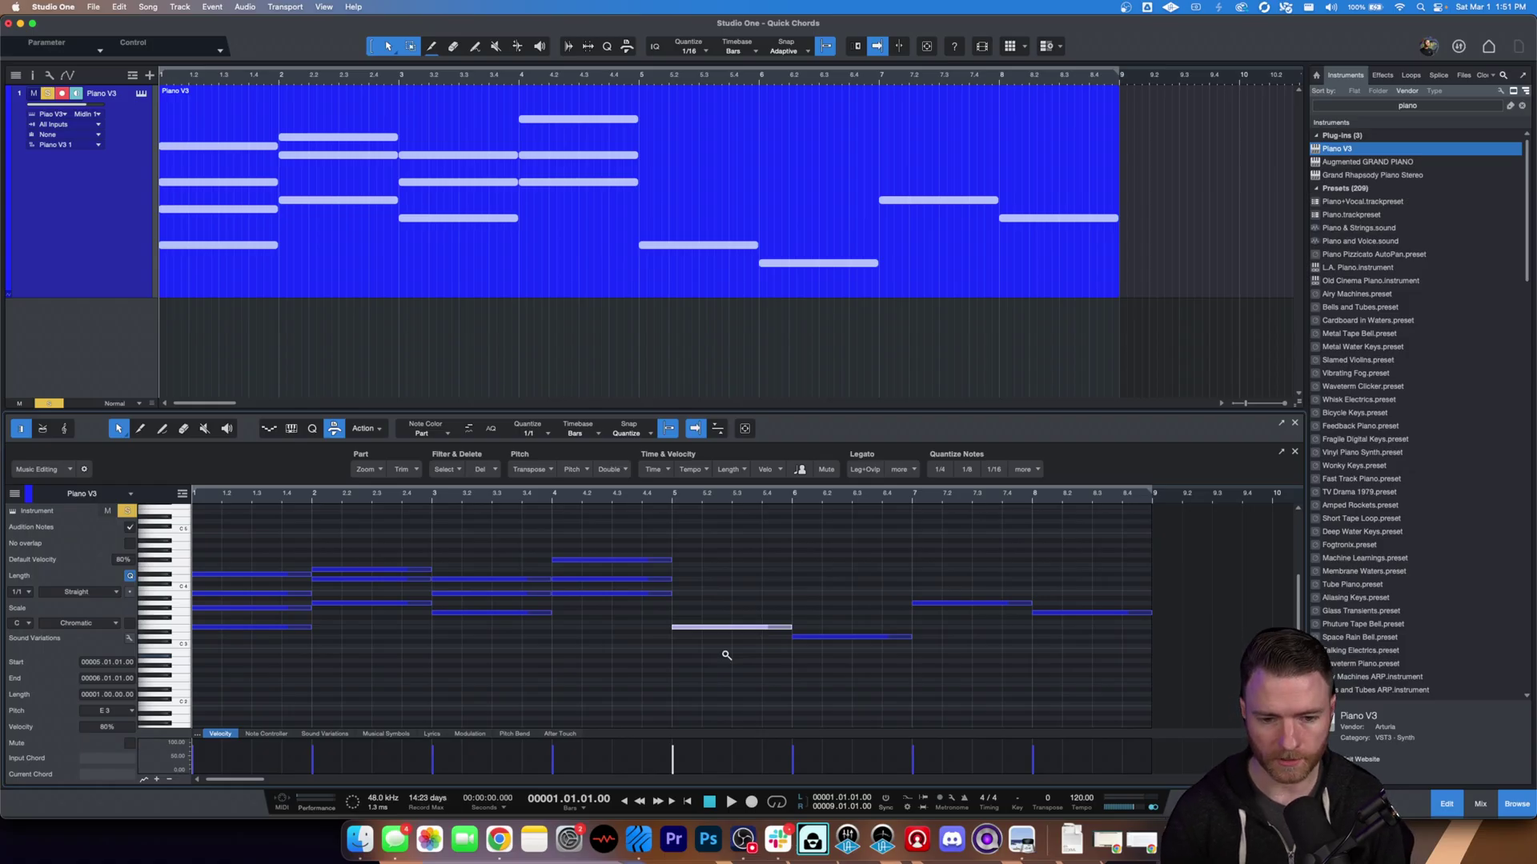
key("ctrl+alt+shift+t")
left_click(872, 636)
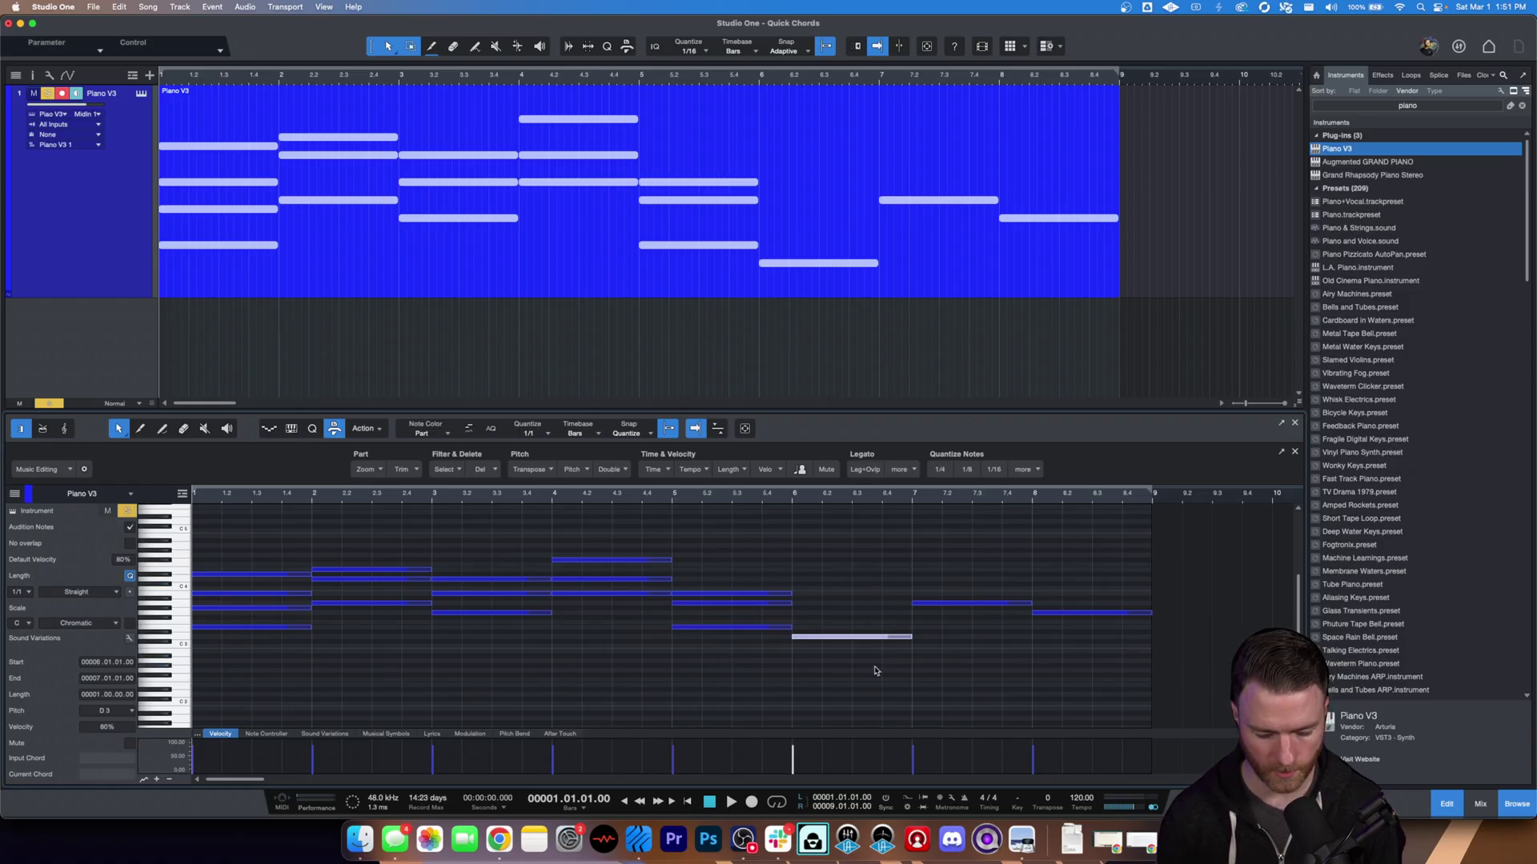
key("ctrl+alt+shift+t")
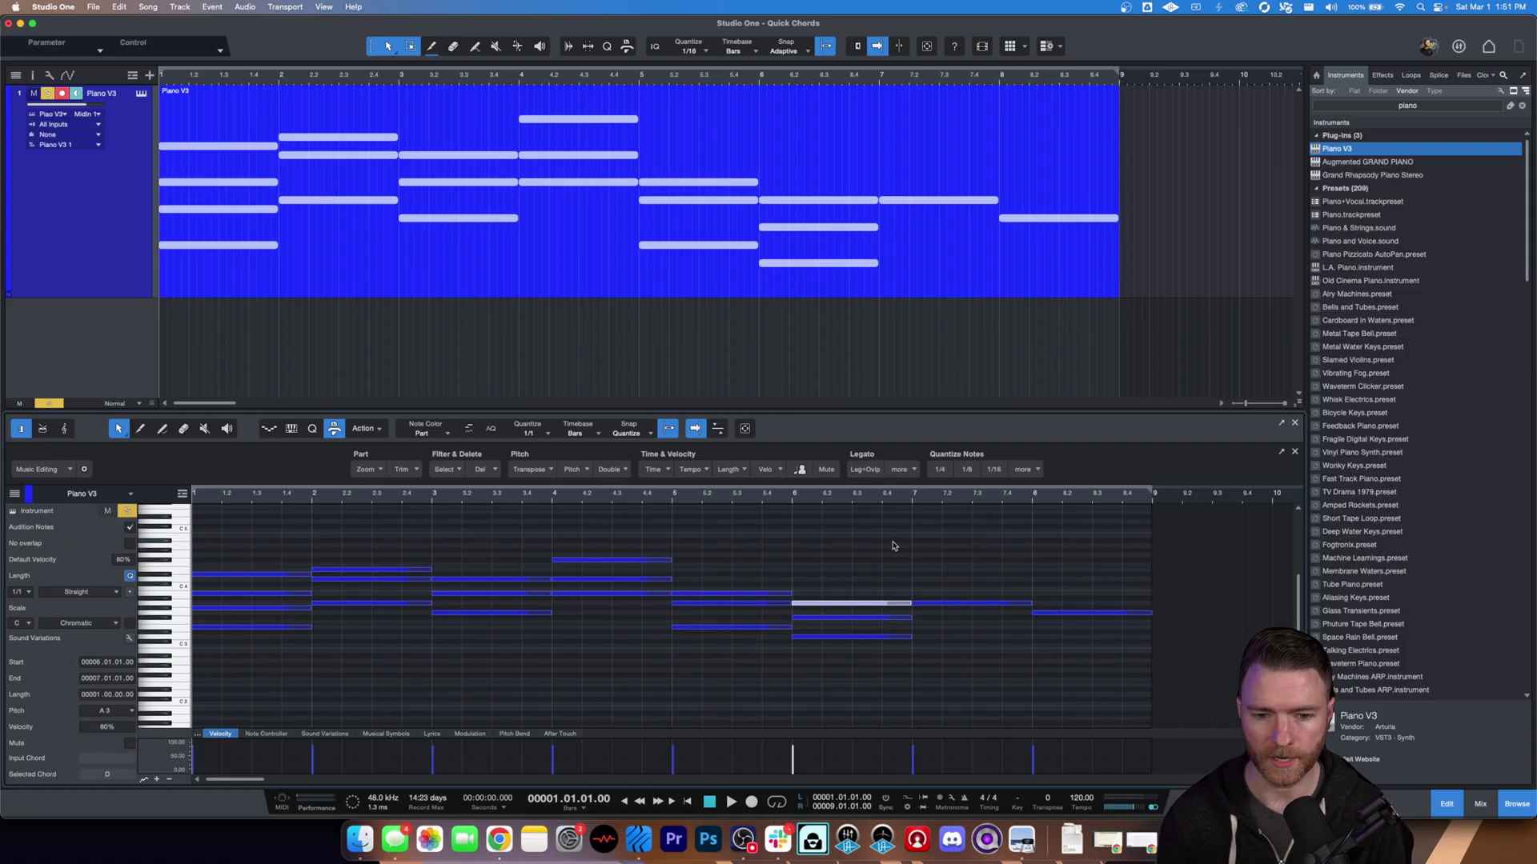
left_click(956, 604)
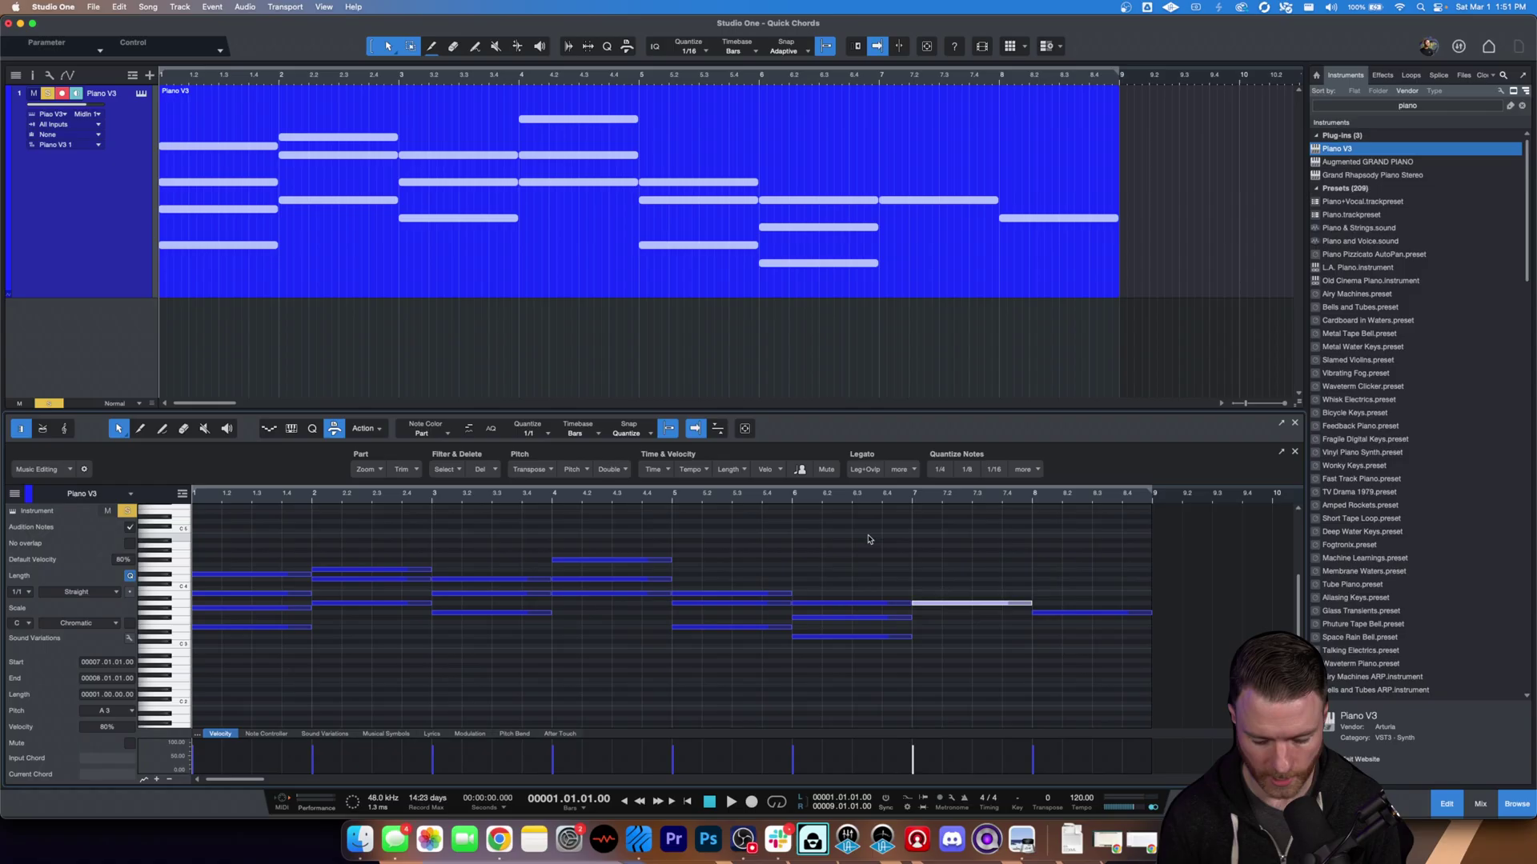
key("super+comma")
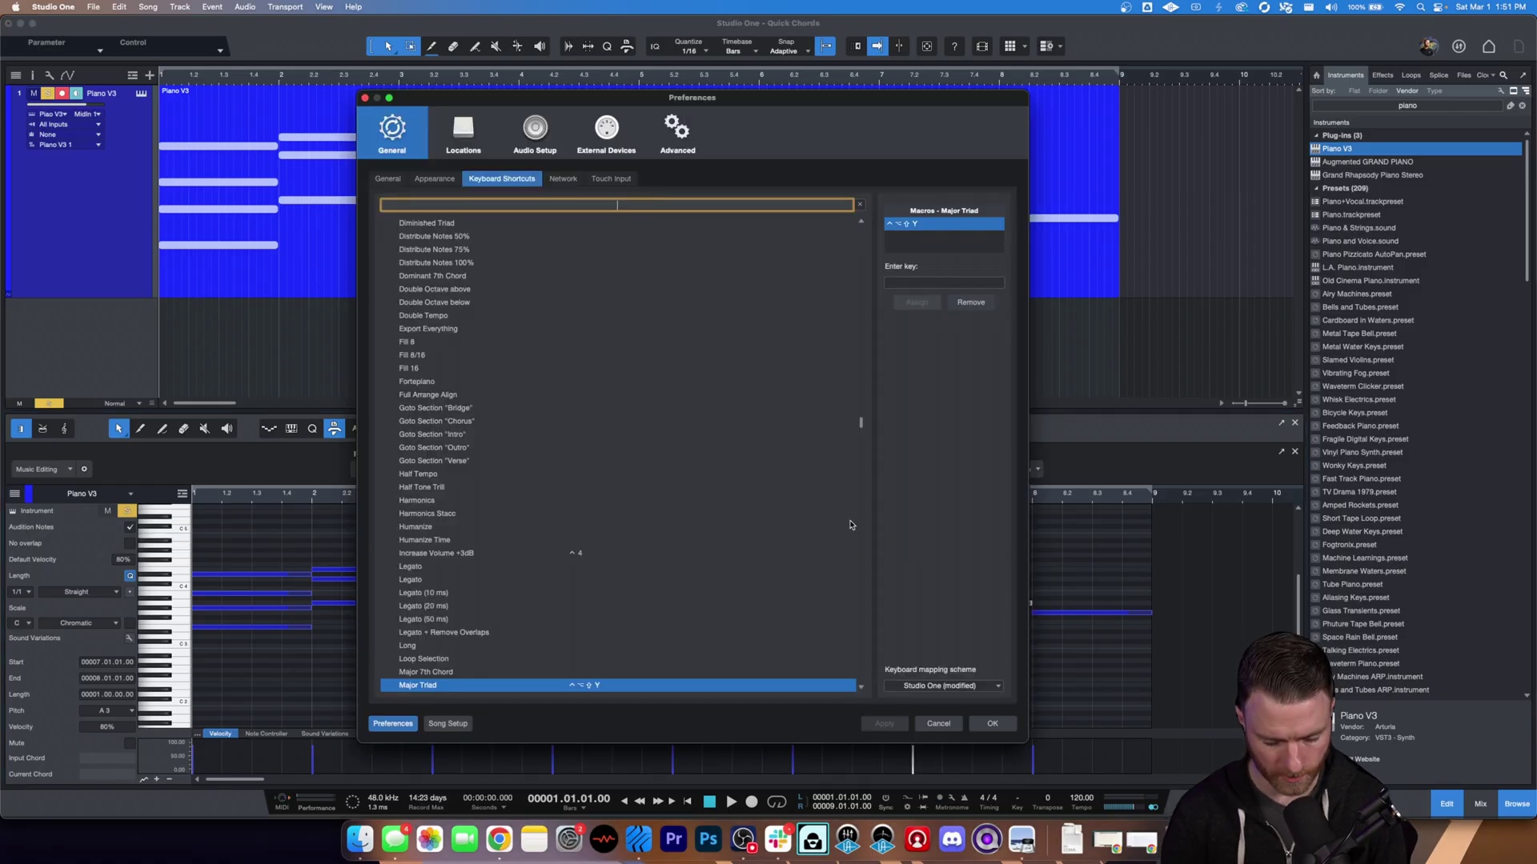
- Assign ⌃⌥⇧R to the Major 7th Chord macro and use it on the bar-7 A note
type("major 7")
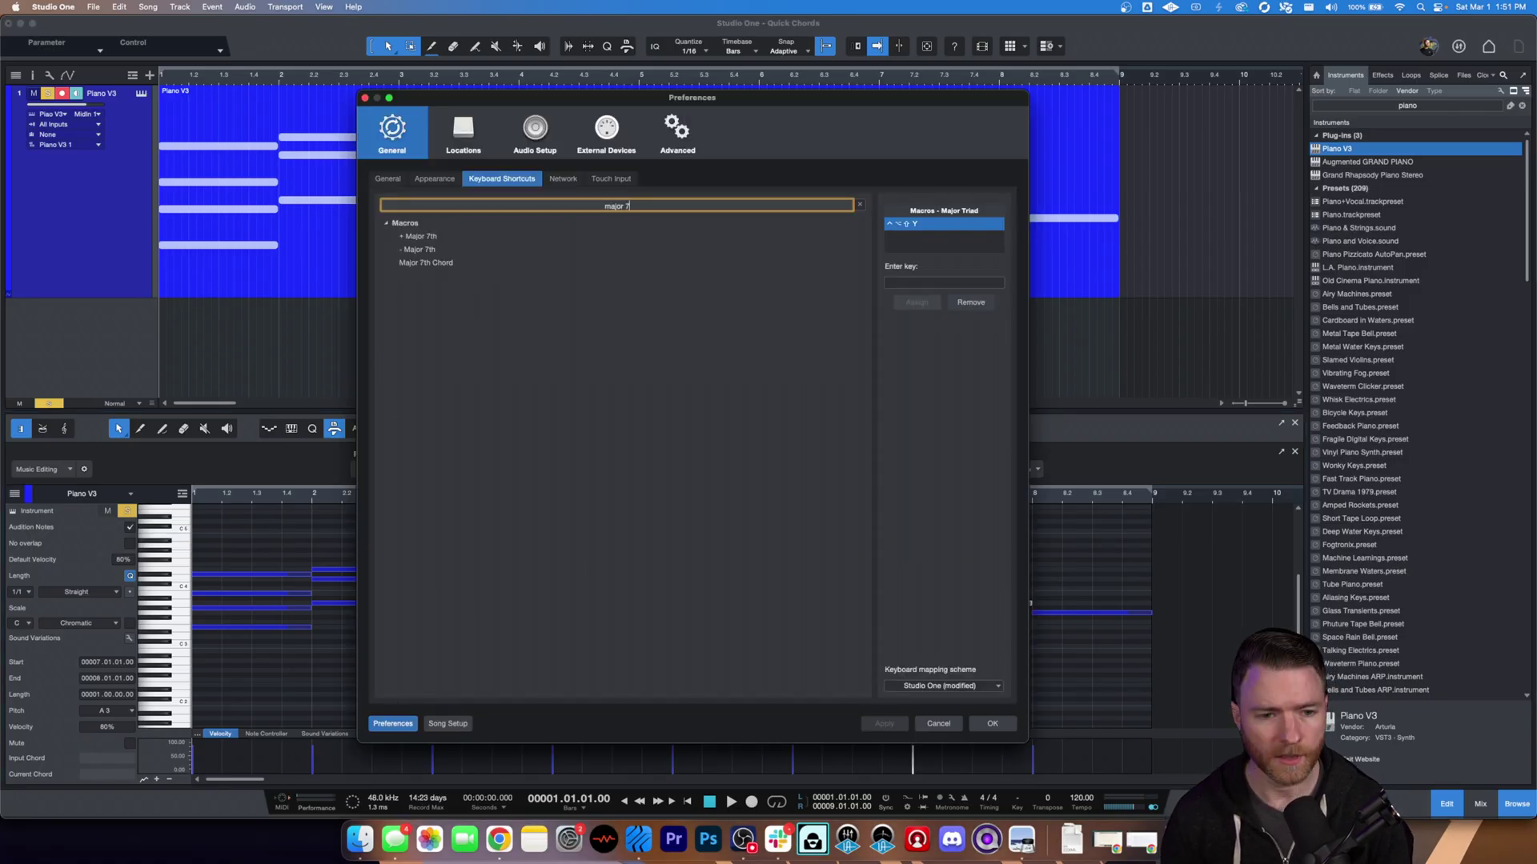
left_click(442, 264)
left_click(918, 284)
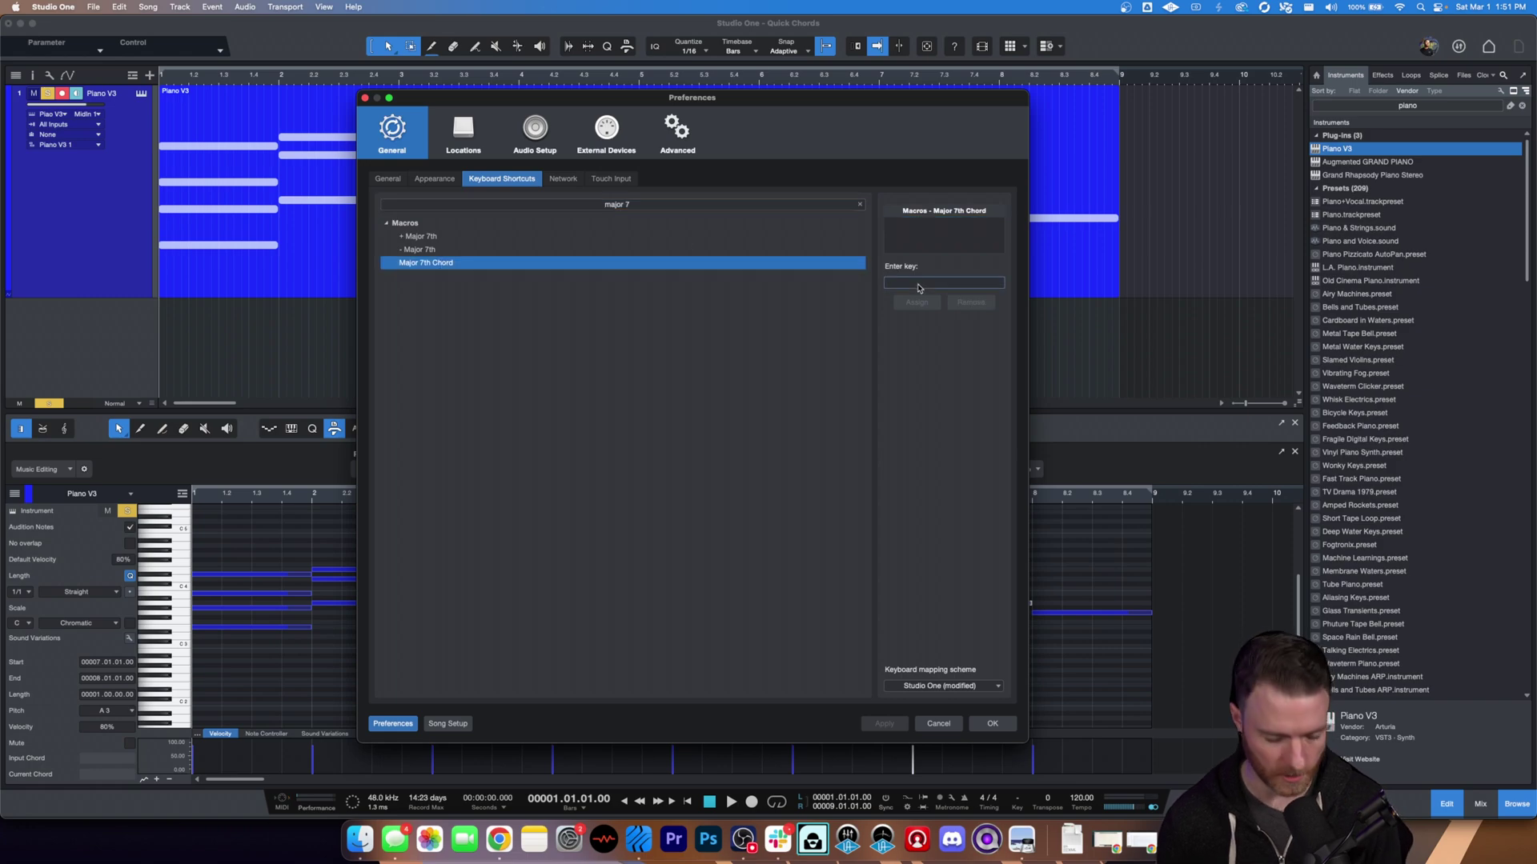
key("ctrl+alt+shift+r")
left_click(917, 302)
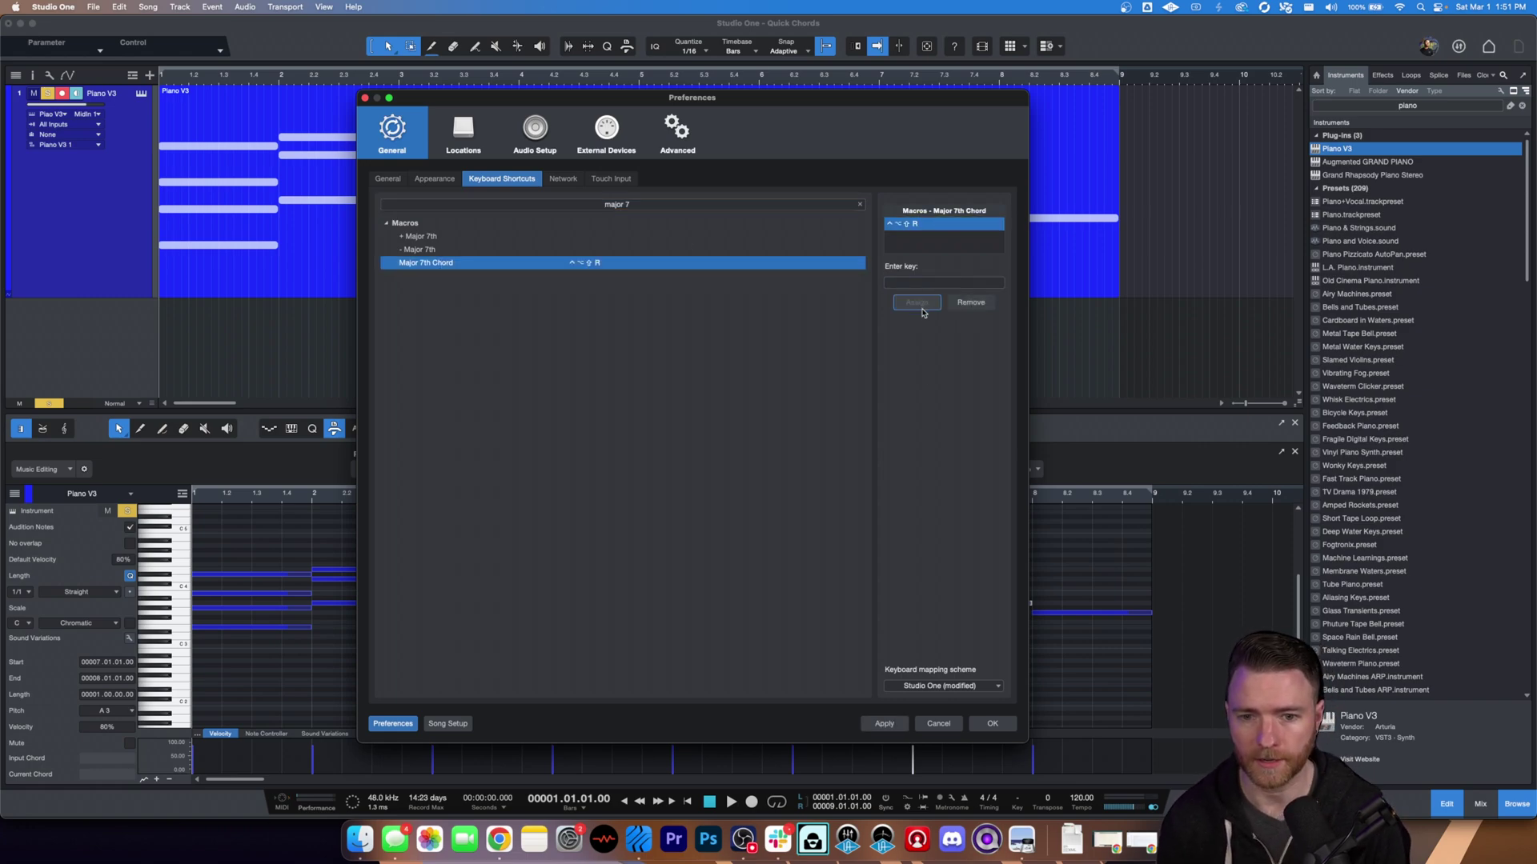
left_click(992, 723)
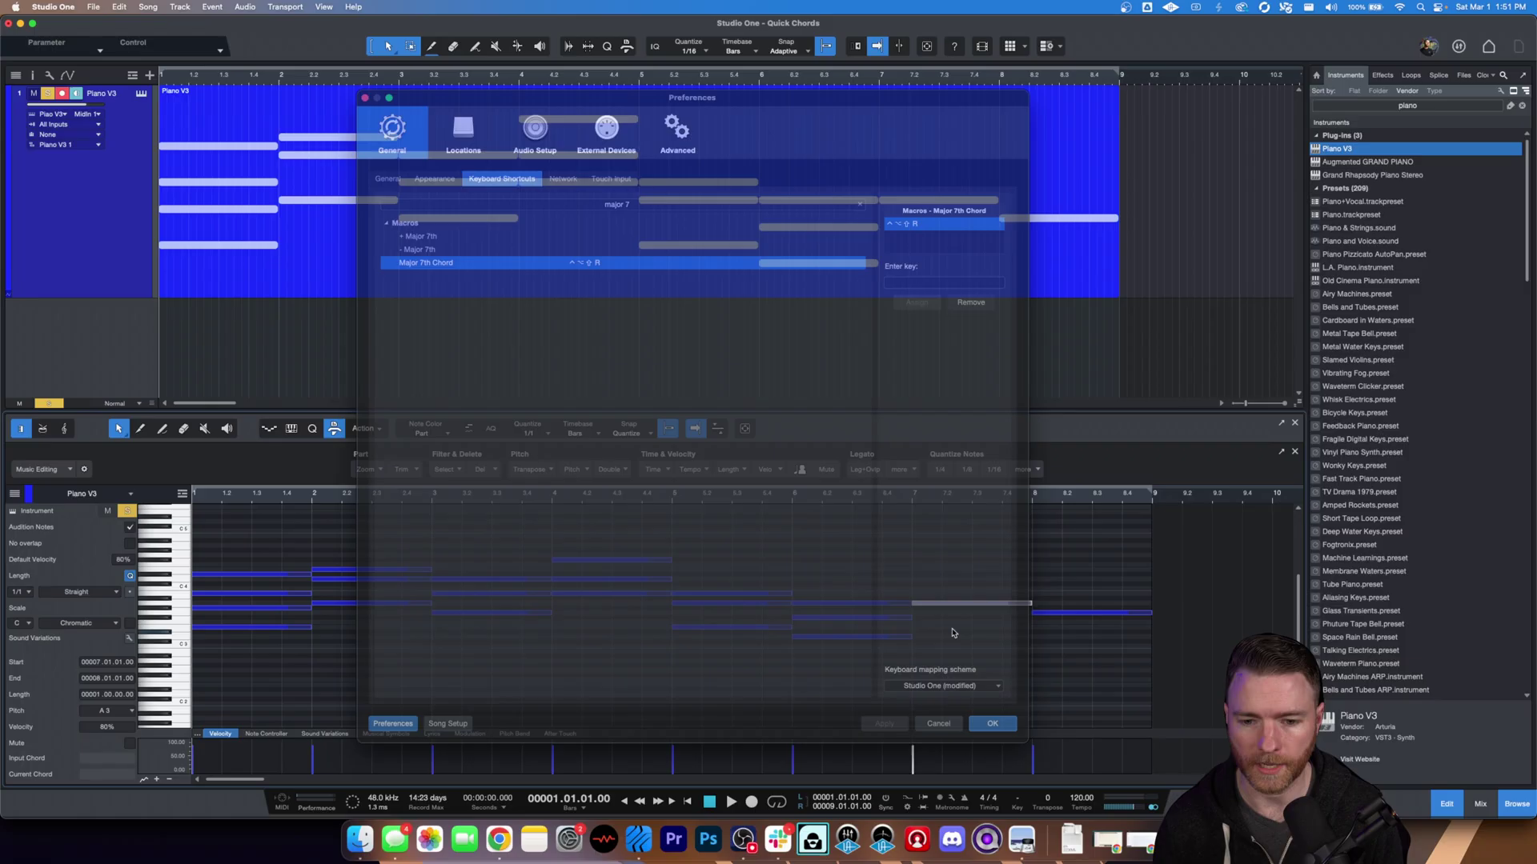
key("ctrl+alt+shift+r")
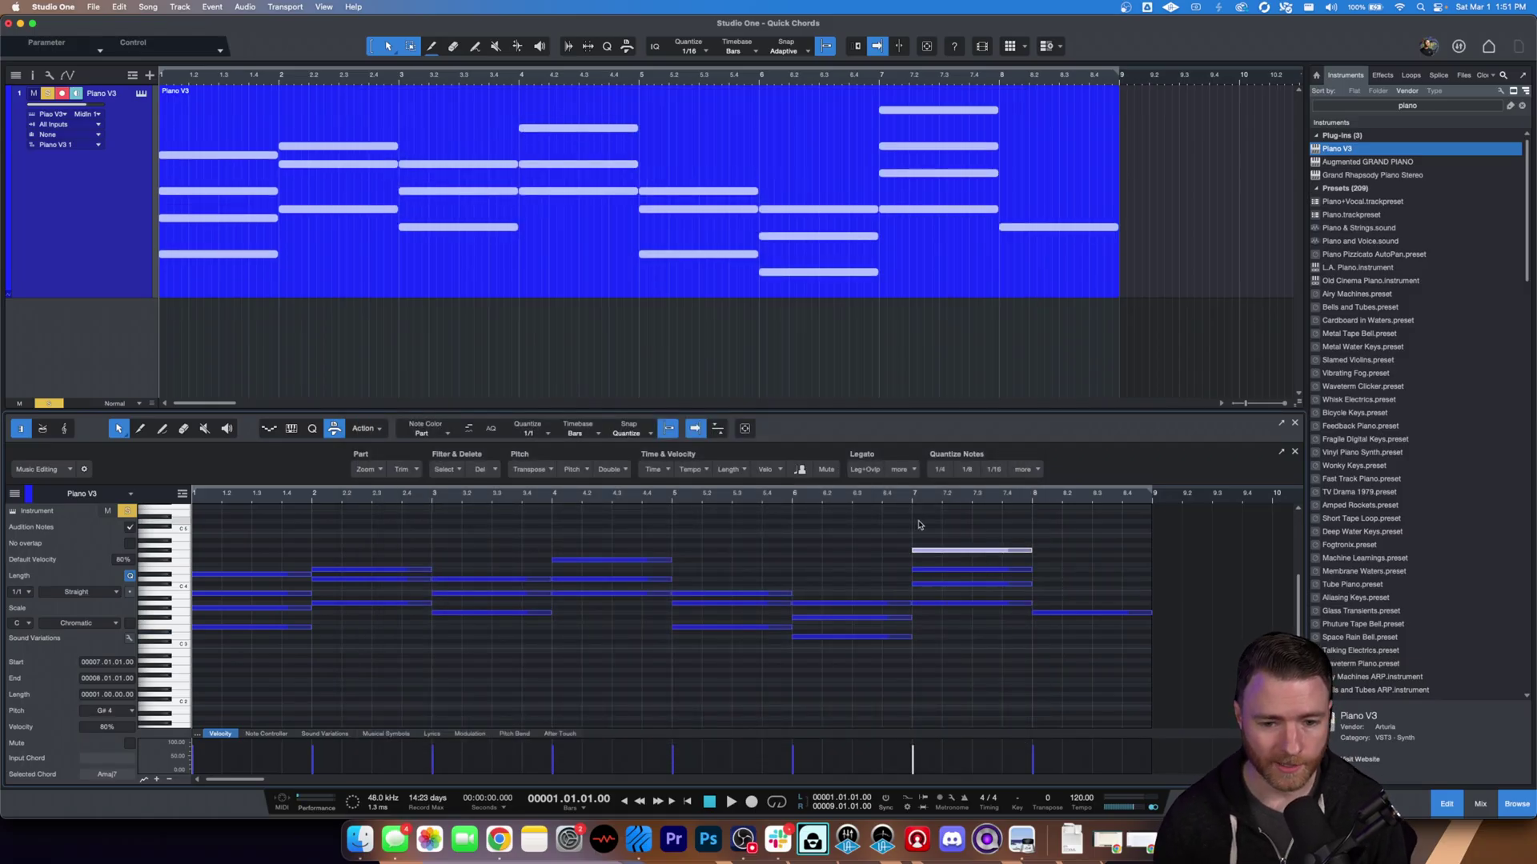
- Transpose the four-note bar-7 Amaj7 chord and the bar-4 F#4 note down one octave each
left_click_drag(918, 525, 969, 634)
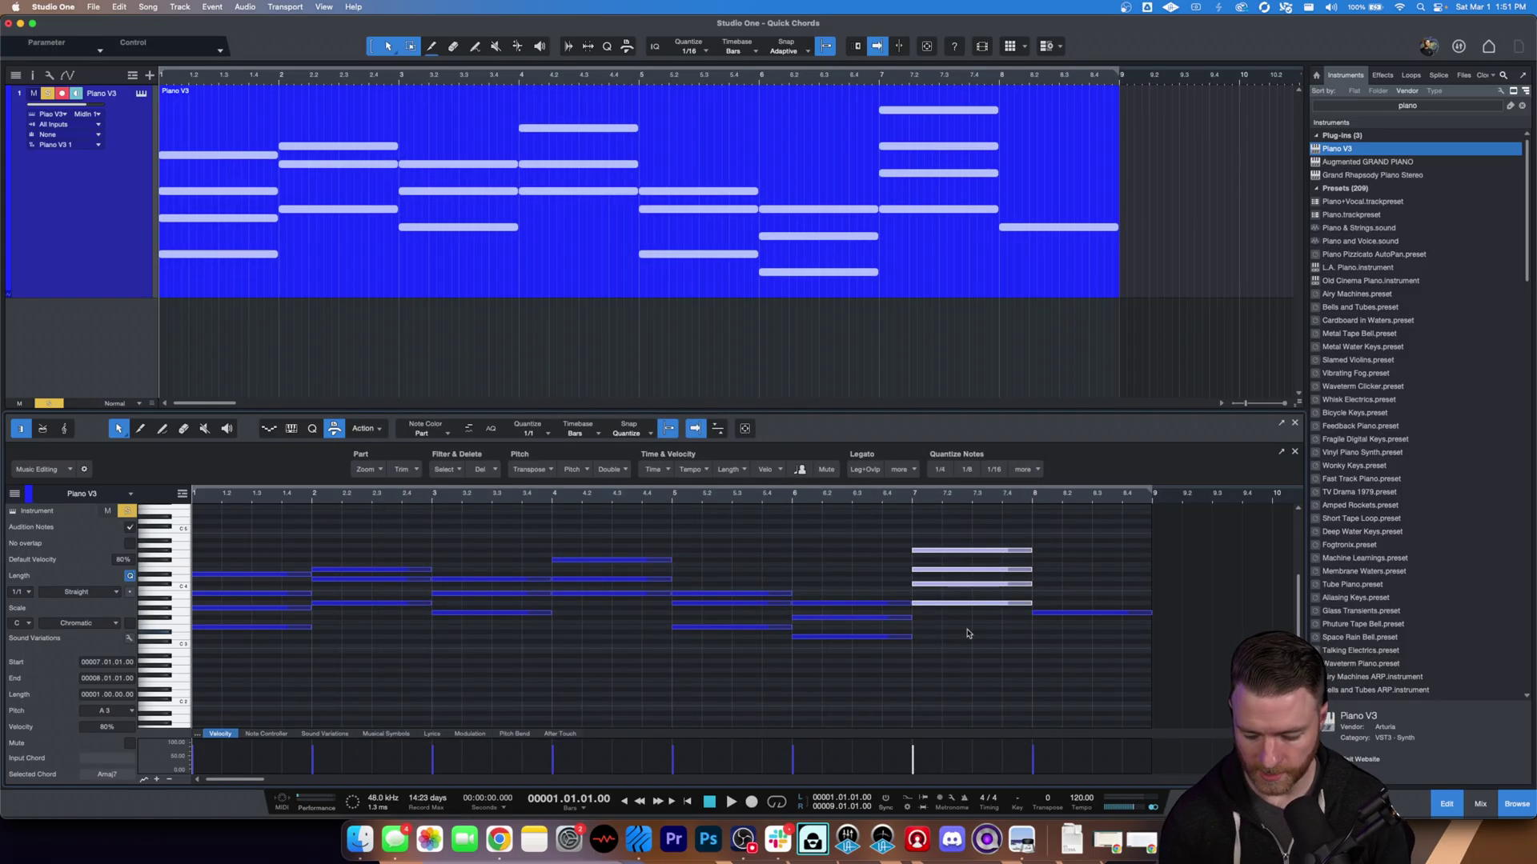
key("shift+Down")
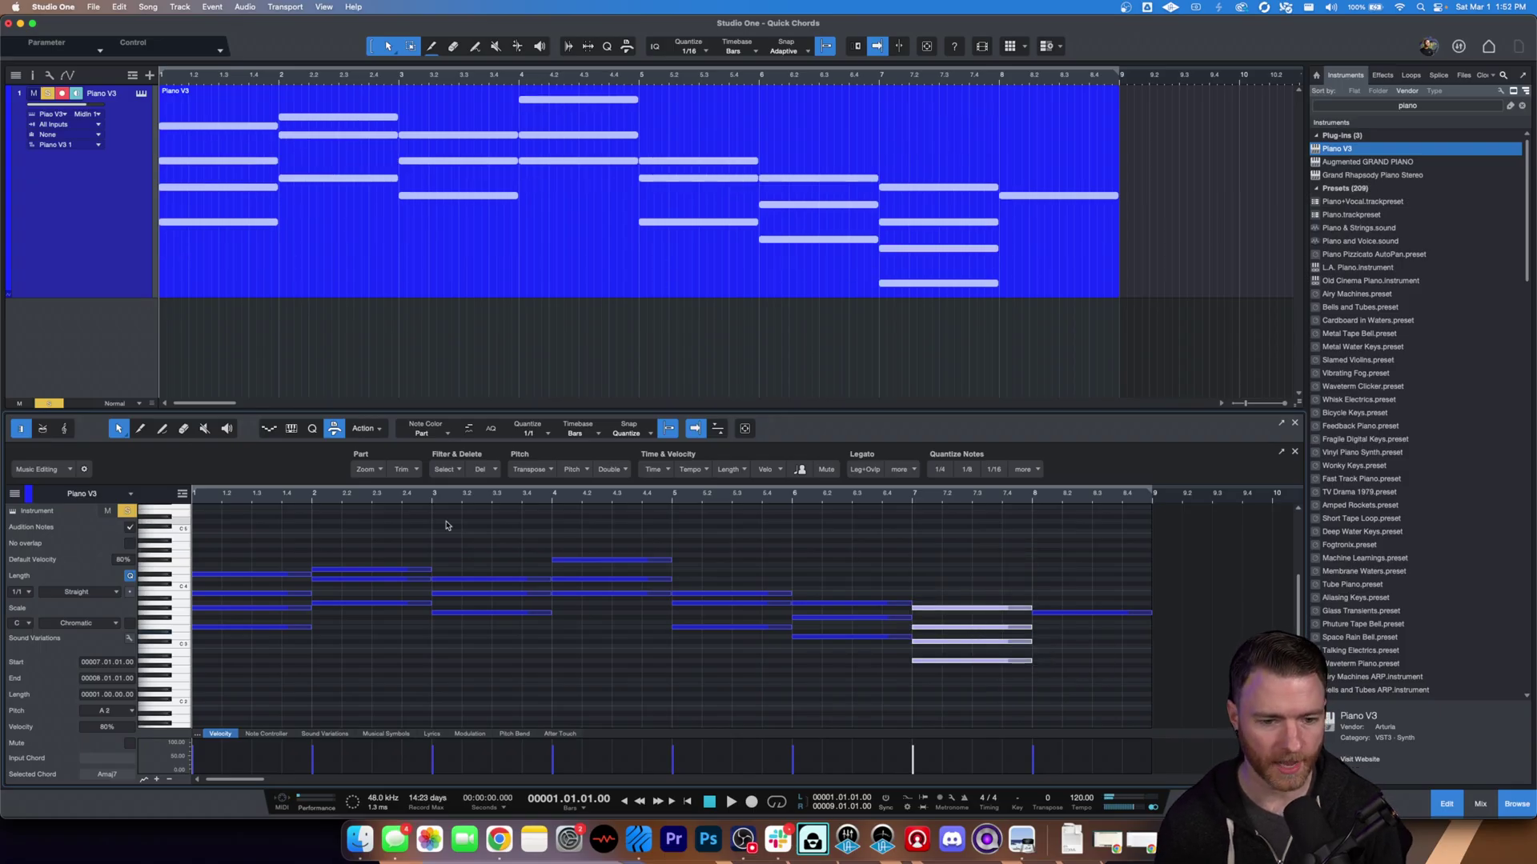
left_click(600, 560)
key("shift+Down")
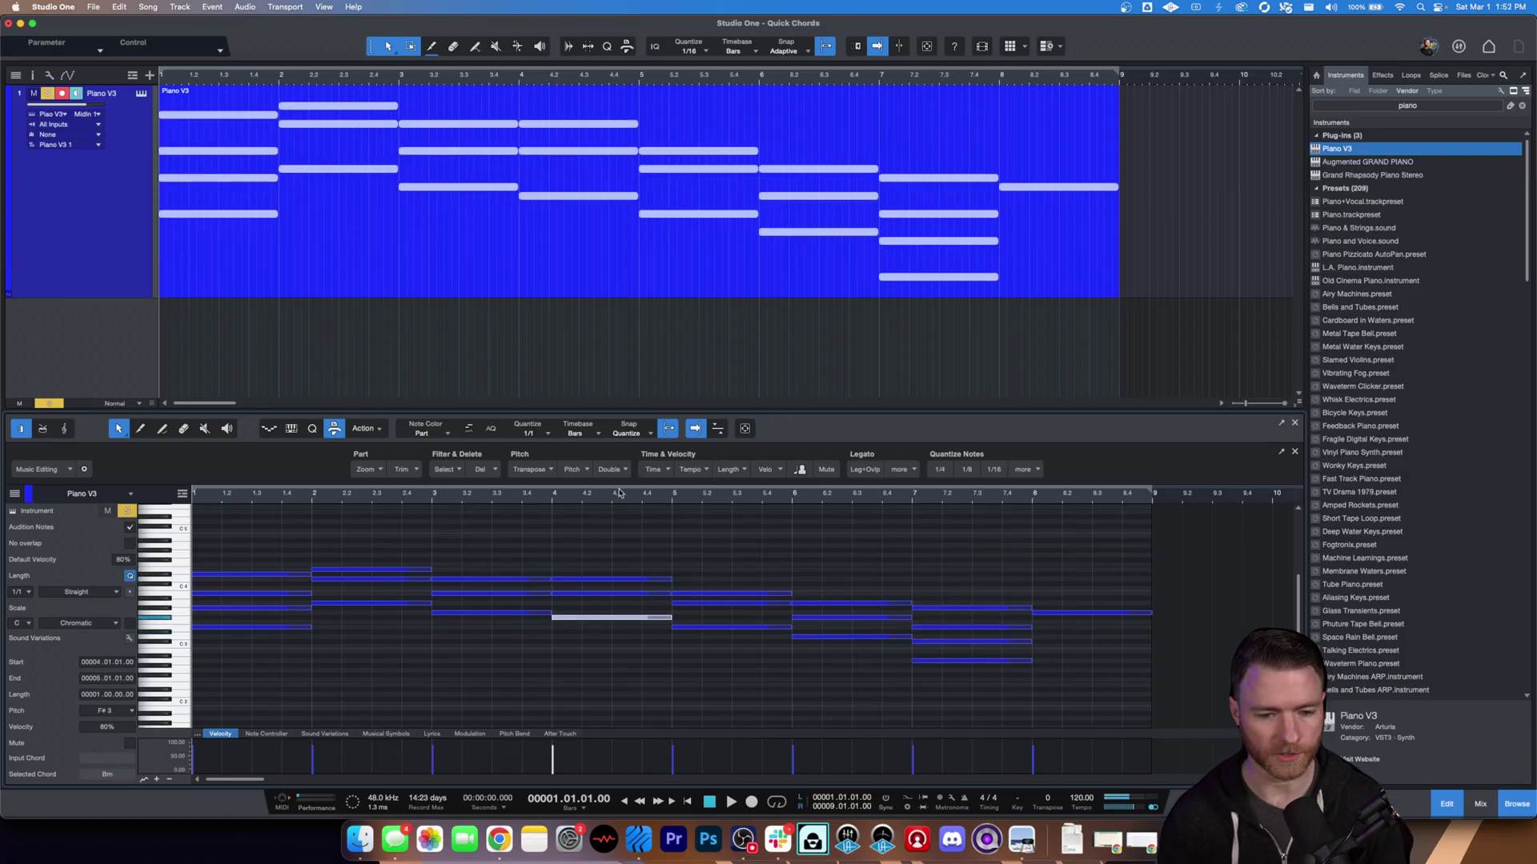
left_click(1076, 582)
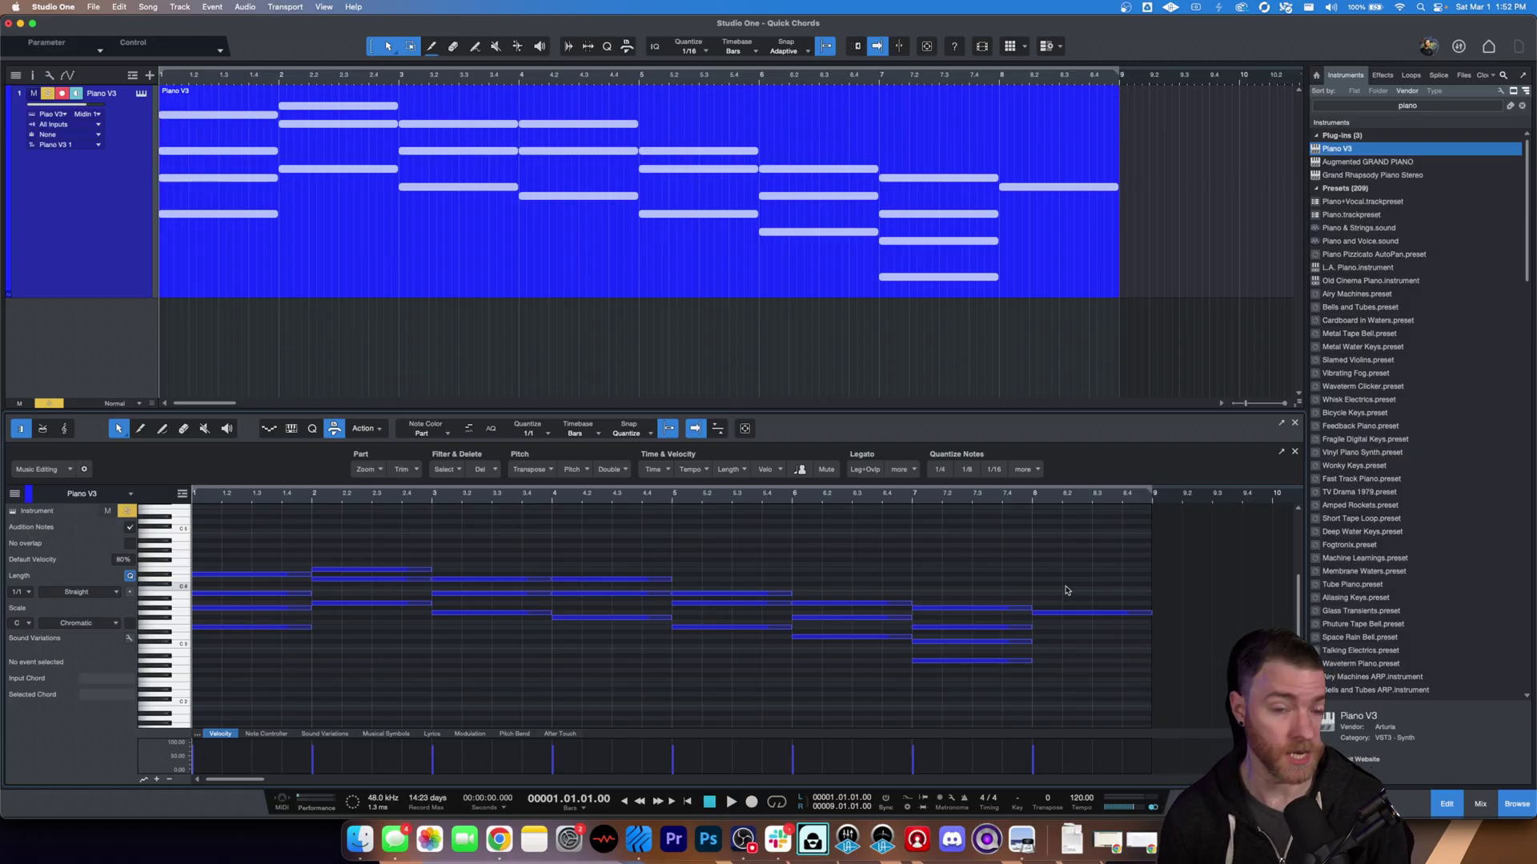
- Turn the bar-8 G3 melody note into a G minor triad with the Minor Triad shortcut
left_click(1080, 613)
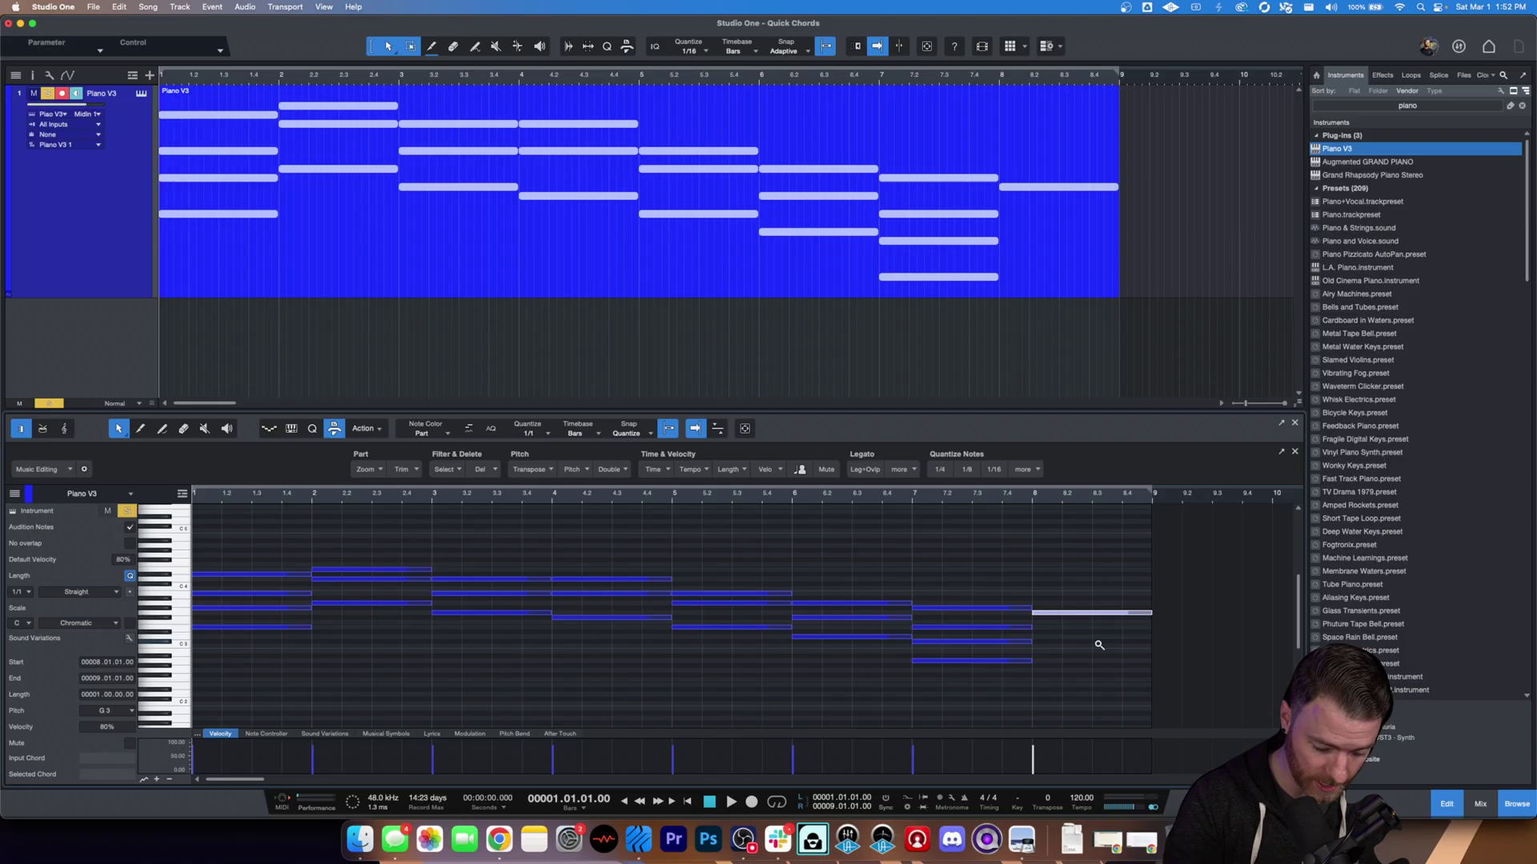
key("super+d")
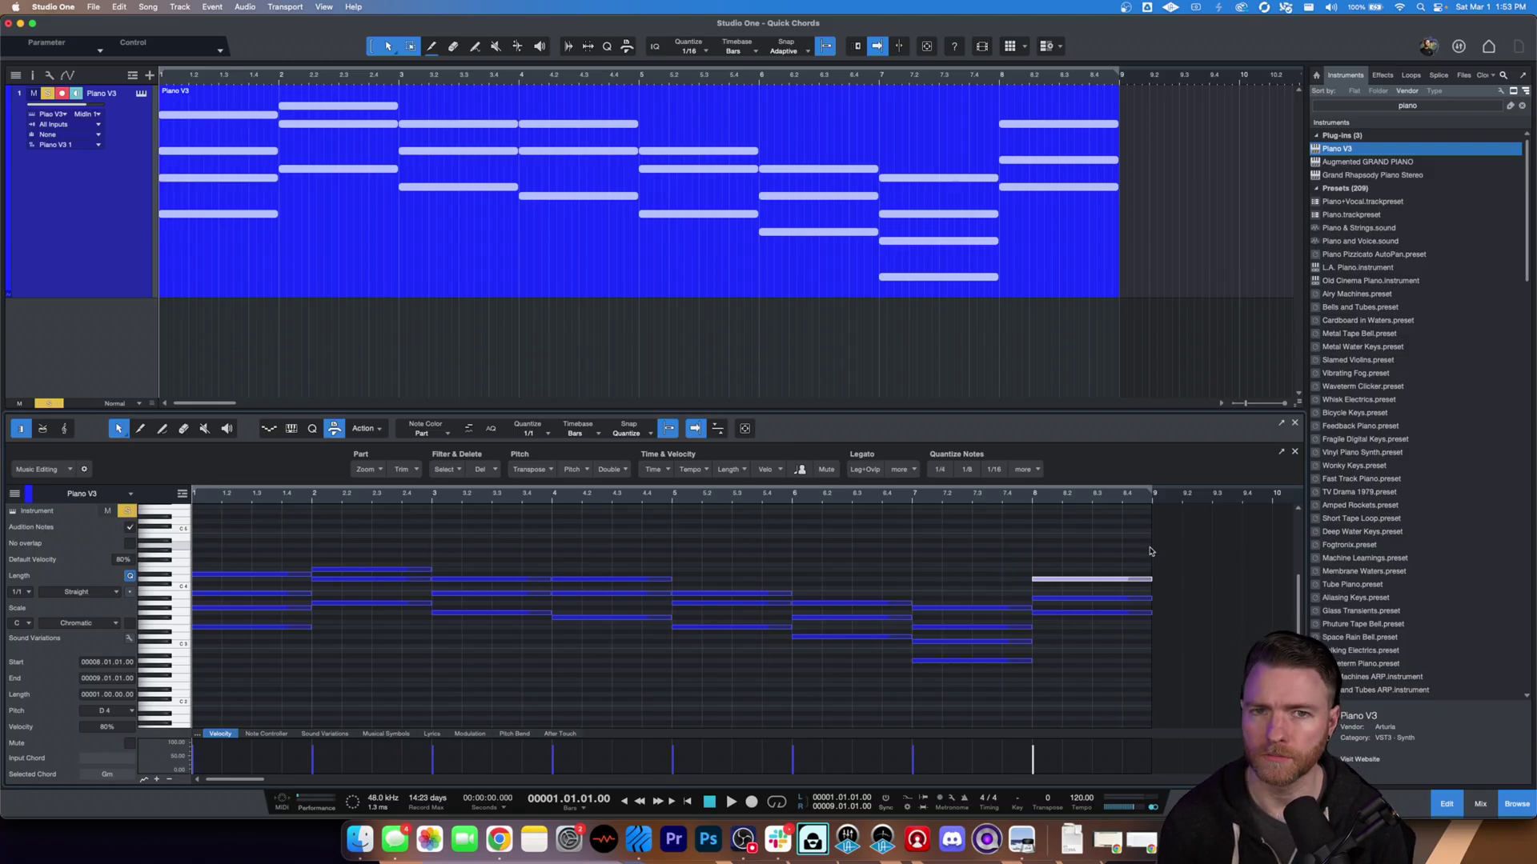
- Play the eight-bar chord progression from bar 1, starting on the Emaj7 chord
key("space")
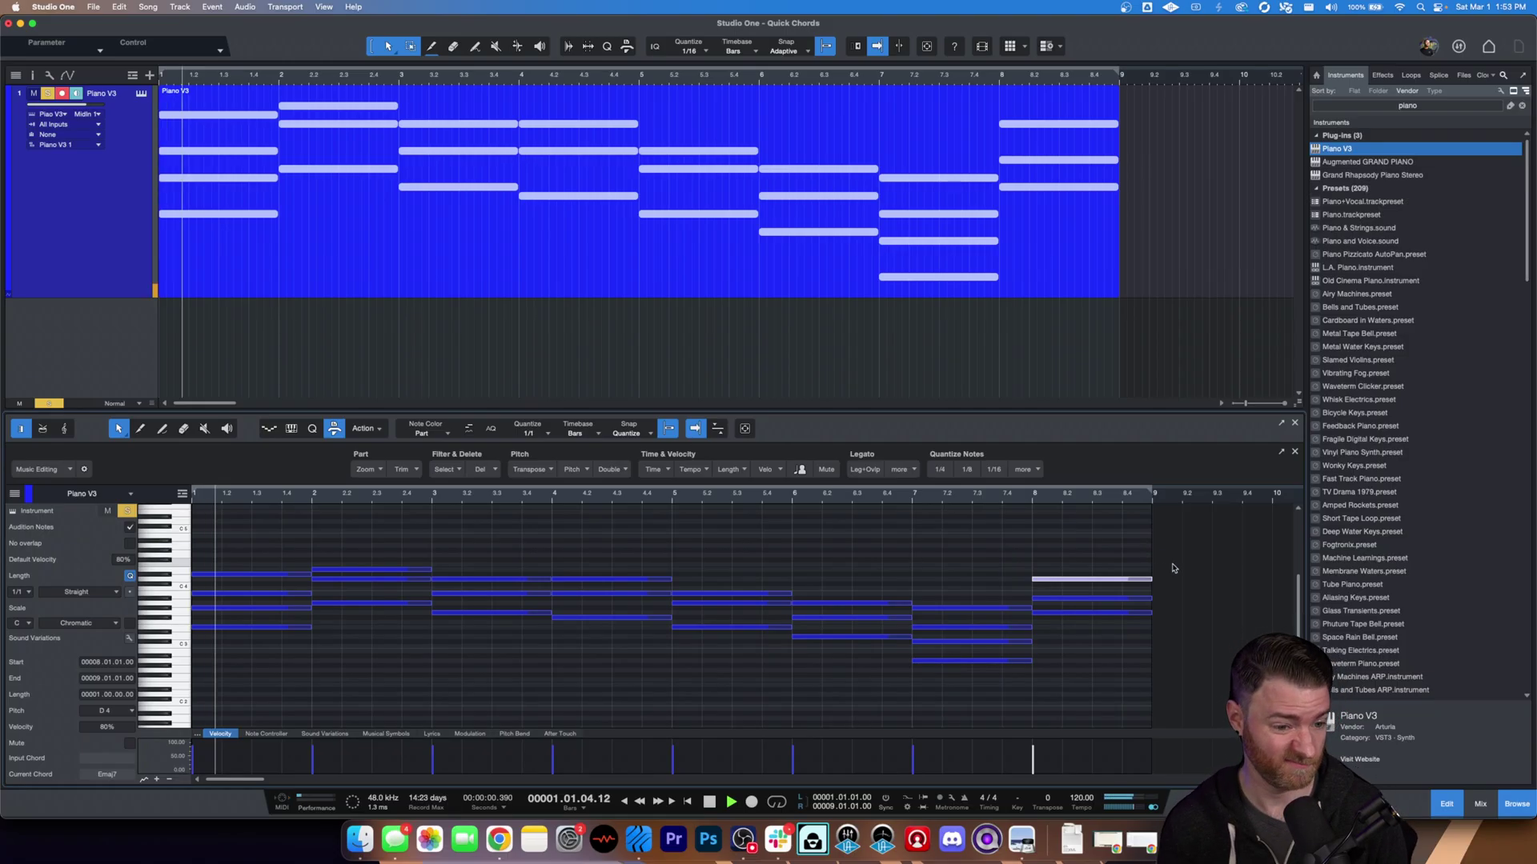